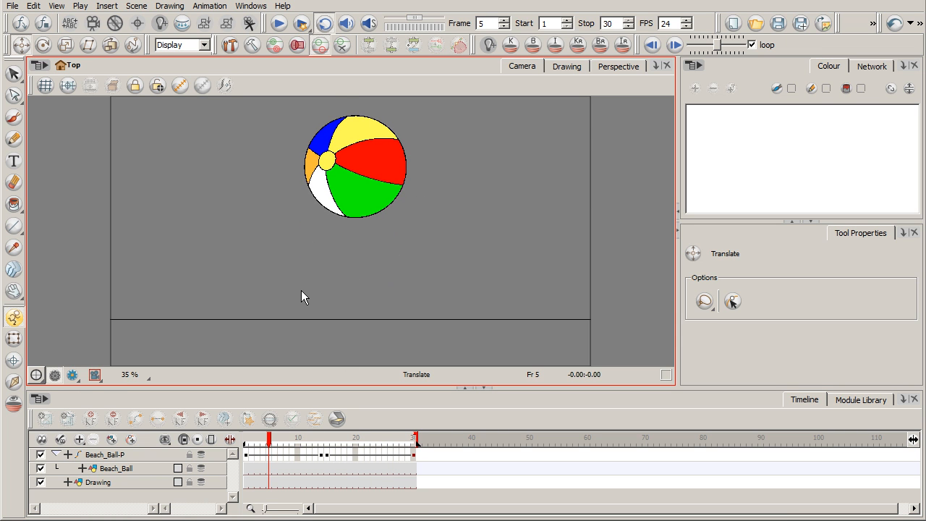
# Step: Review the ball's bounce from frame 5 to the ground contact at frame 15, ending back at frame 1
pyautogui.moveTo(269, 442)
pyautogui.mouseDown()
pyautogui.moveTo(249, 443)
pyautogui.moveTo(408, 450)
pyautogui.moveTo(247, 448)
pyautogui.moveTo(269, 447)
pyautogui.mouseUp()
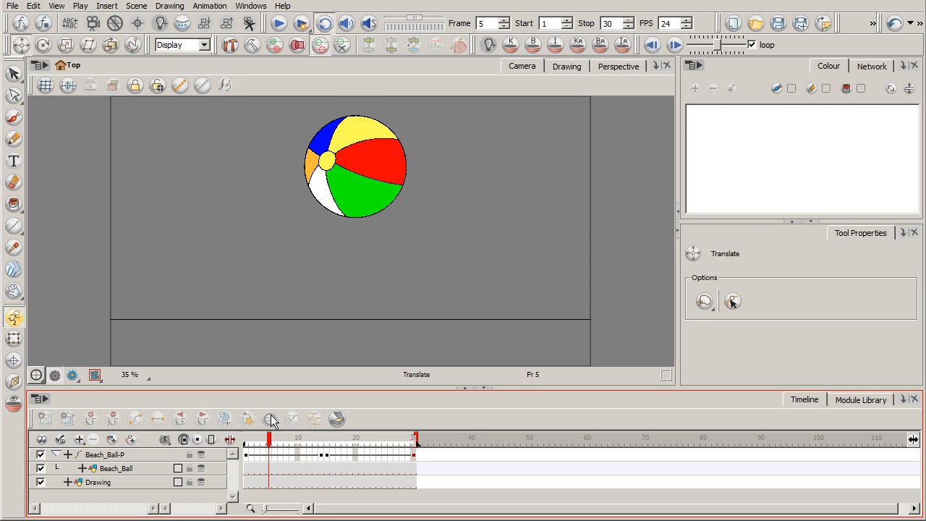
pyautogui.moveTo(270, 447)
pyautogui.mouseDown()
pyautogui.moveTo(348, 451)
pyautogui.moveTo(274, 448)
pyautogui.mouseUp()
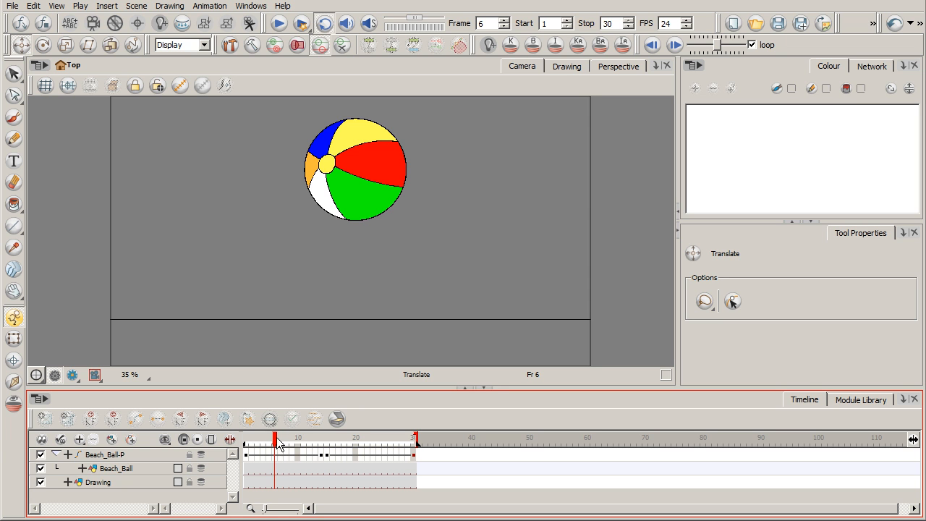
pyautogui.moveTo(275, 446)
pyautogui.mouseDown()
pyautogui.moveTo(327, 449)
pyautogui.moveTo(292, 449)
pyautogui.mouseUp()
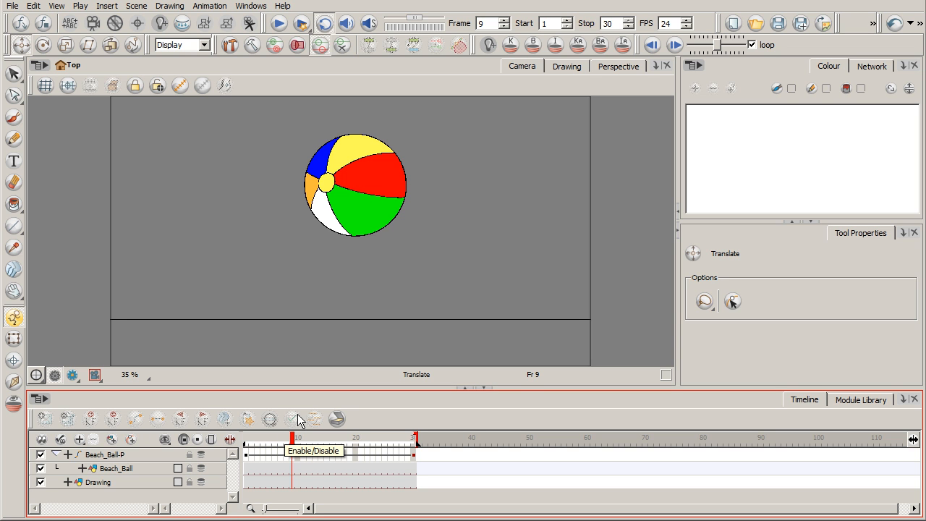
pyautogui.moveTo(293, 442); pyautogui.dragTo(330, 444)
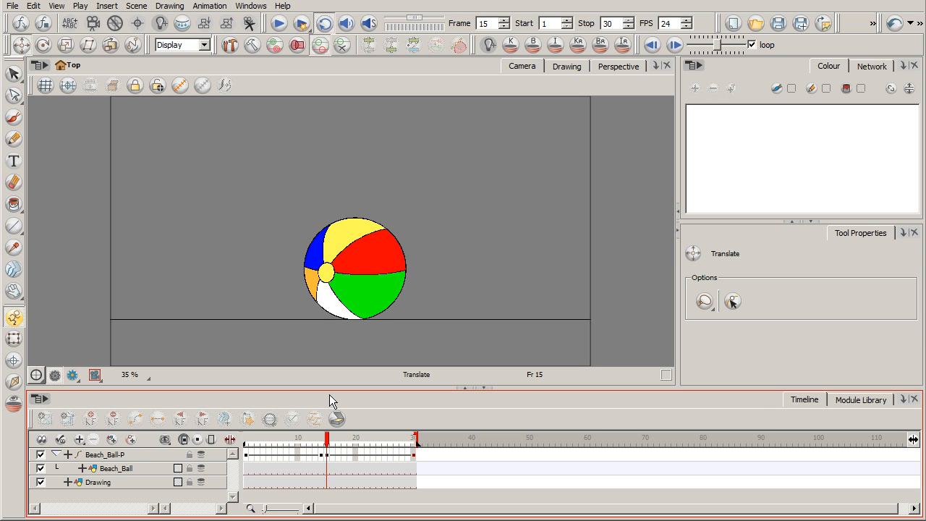
pyautogui.moveTo(327, 439); pyautogui.dragTo(245, 443)
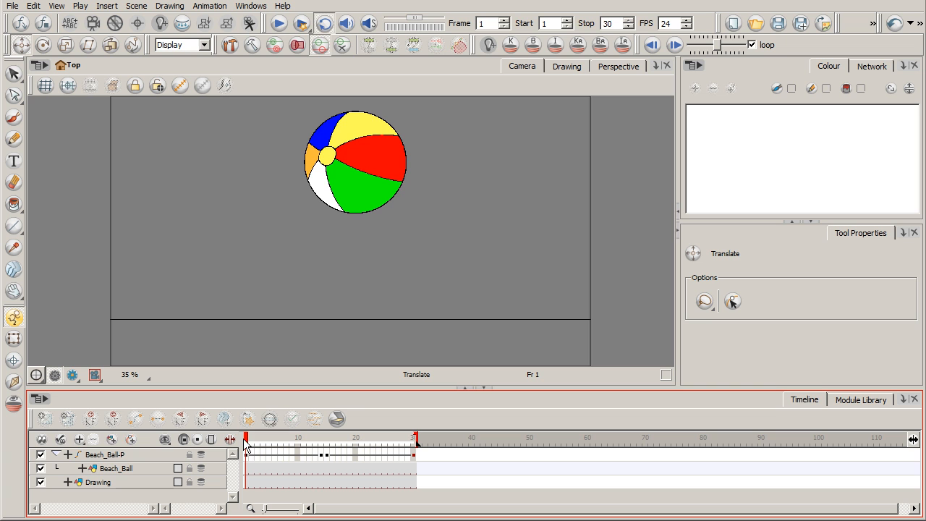
# Step: Add keyframes to the Beach_Ball layer at frames 1 and 30
pyautogui.click(131, 468)
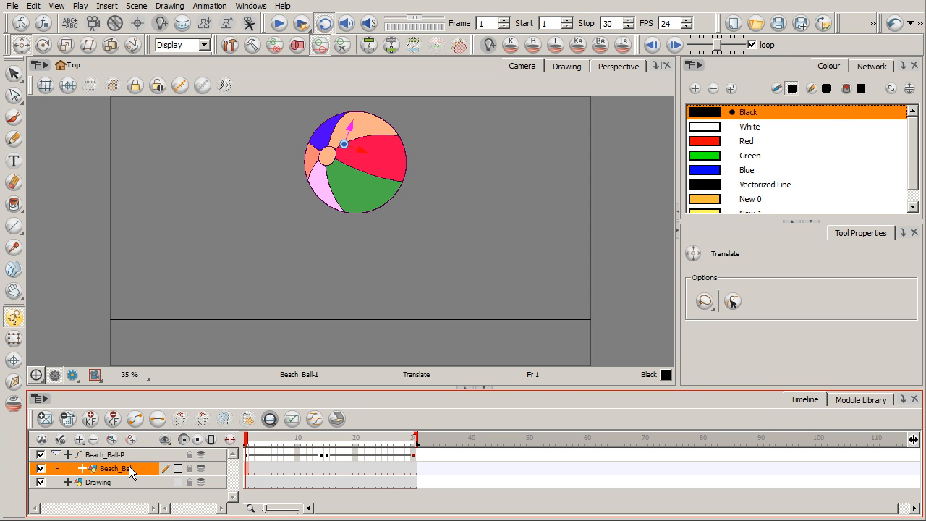
pyautogui.click(246, 471)
pyautogui.click(415, 468)
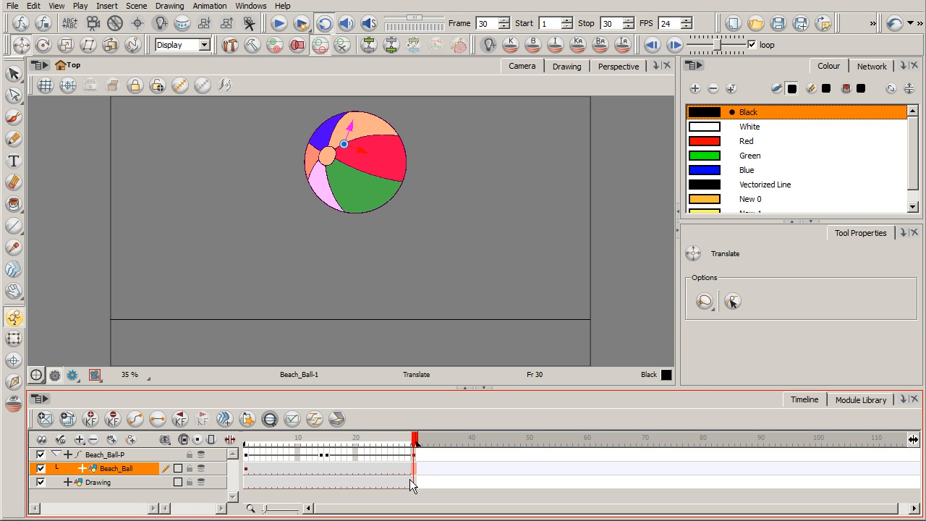
pyautogui.press('F6')
# Step: At frame 15, squash the Beach_Ball drawing with the Transform tool, making it slightly shorter and wider
pyautogui.click(328, 469)
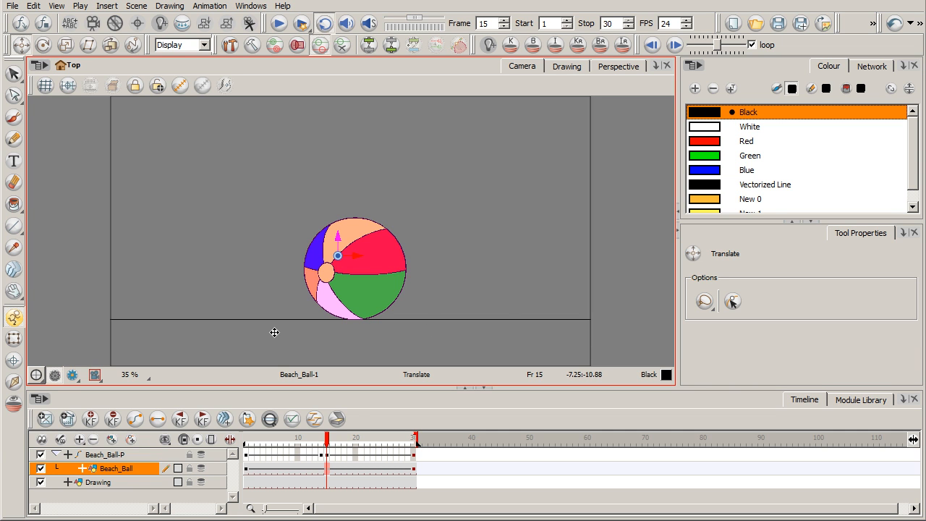
pyautogui.click(13, 339)
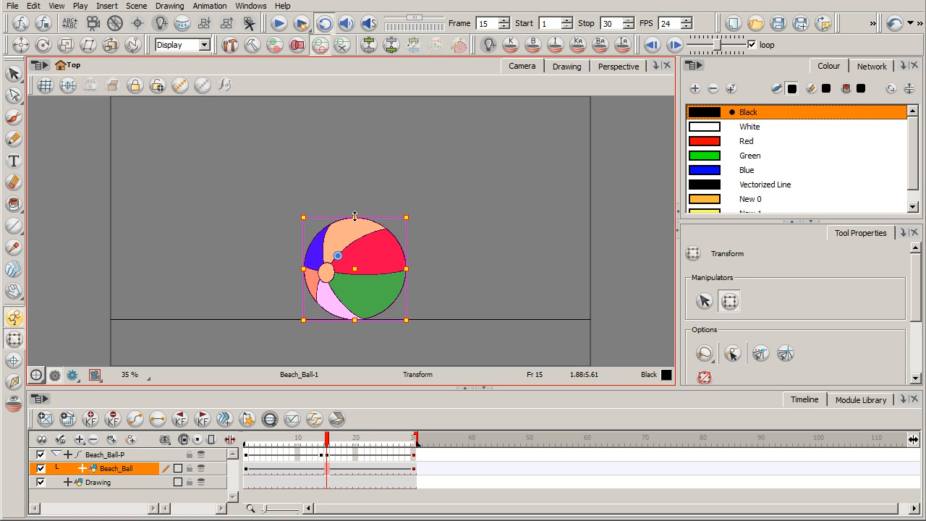
pyautogui.moveTo(354, 217)
pyautogui.mouseDown()
pyautogui.moveTo(354, 228)
pyautogui.moveTo(354, 210)
pyautogui.mouseUp()
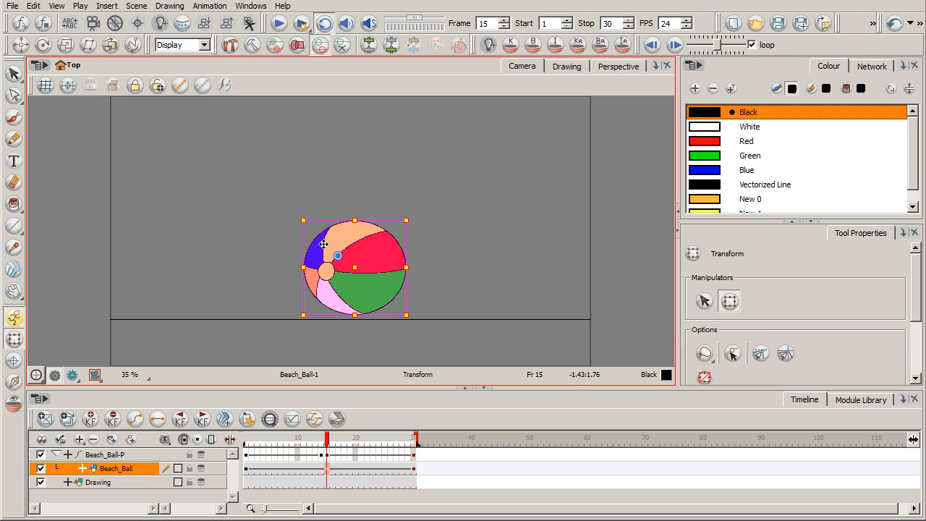
pyautogui.moveTo(408, 268); pyautogui.dragTo(414, 268)
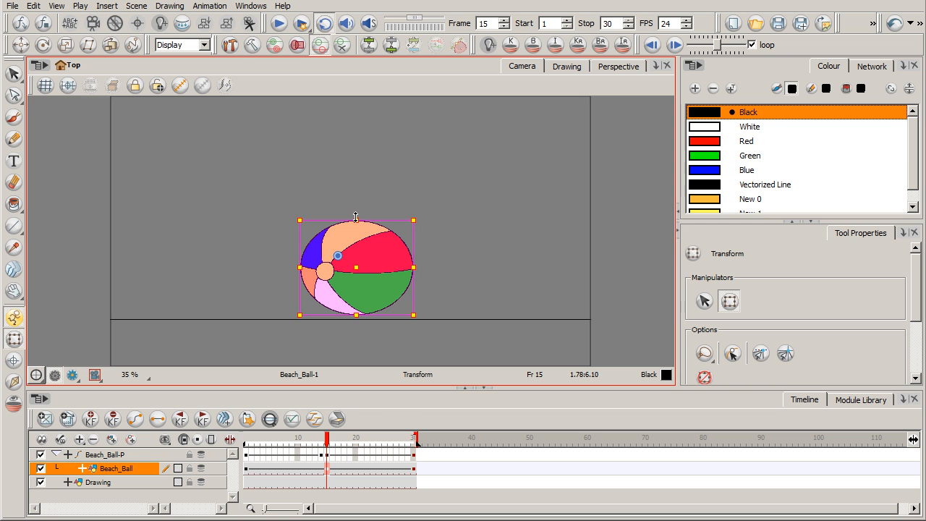
pyautogui.moveTo(357, 220); pyautogui.dragTo(357, 216)
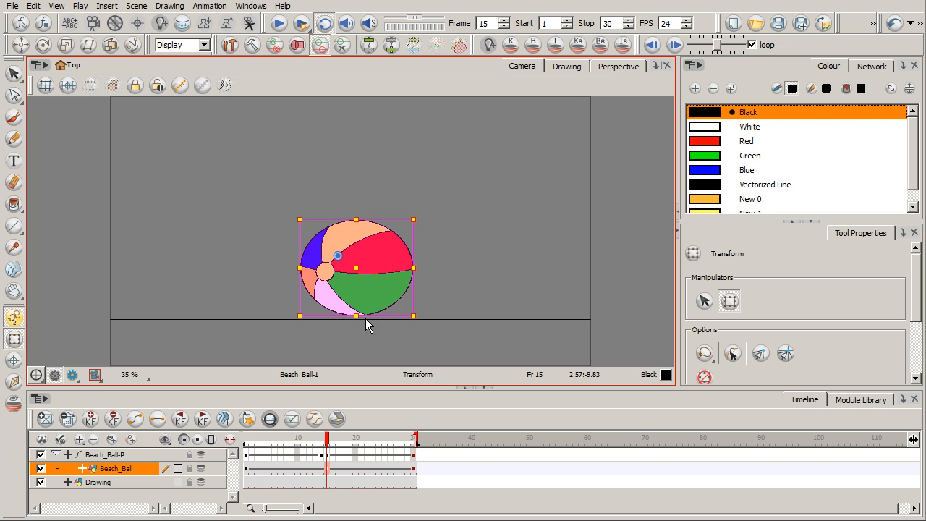
# Step: Translate the Beach_Ball-P peg down at frame 15 so the squashed ball touches the ground line
pyautogui.click(328, 458)
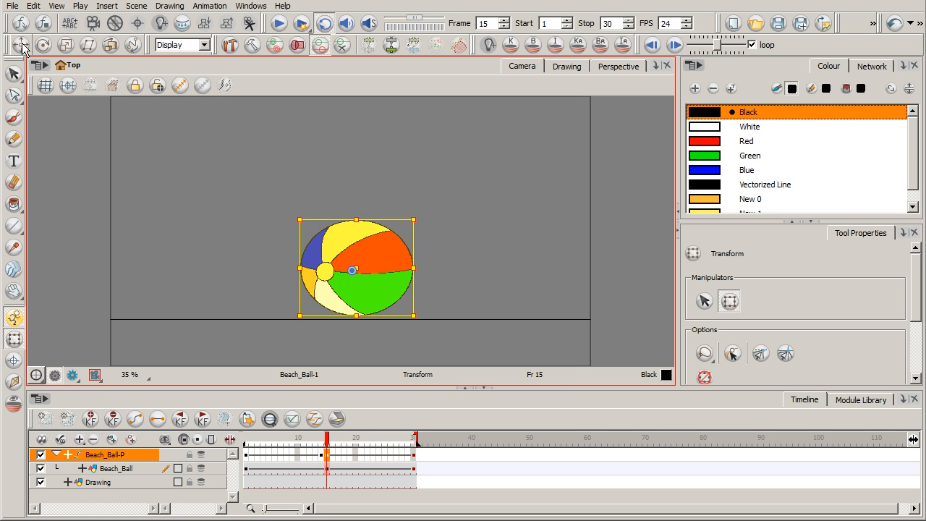
pyautogui.click(22, 45)
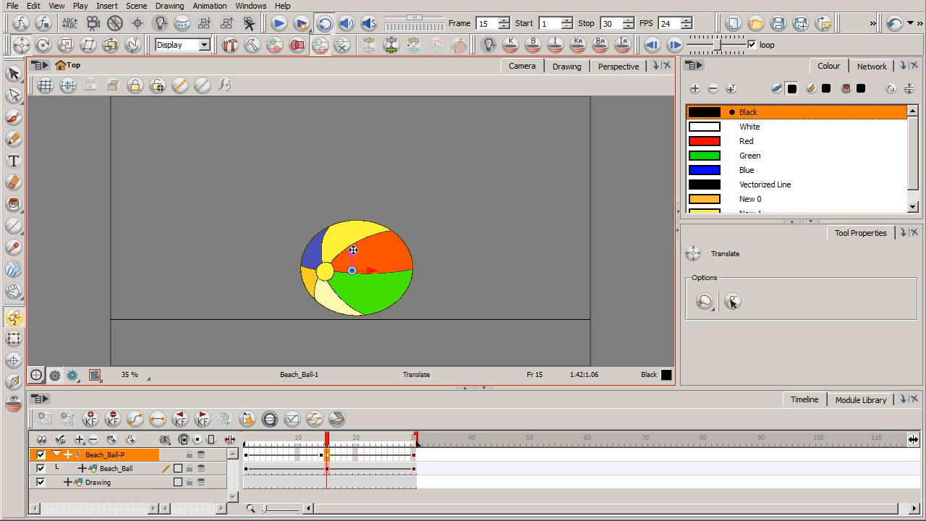
pyautogui.moveTo(353, 251); pyautogui.dragTo(353, 254)
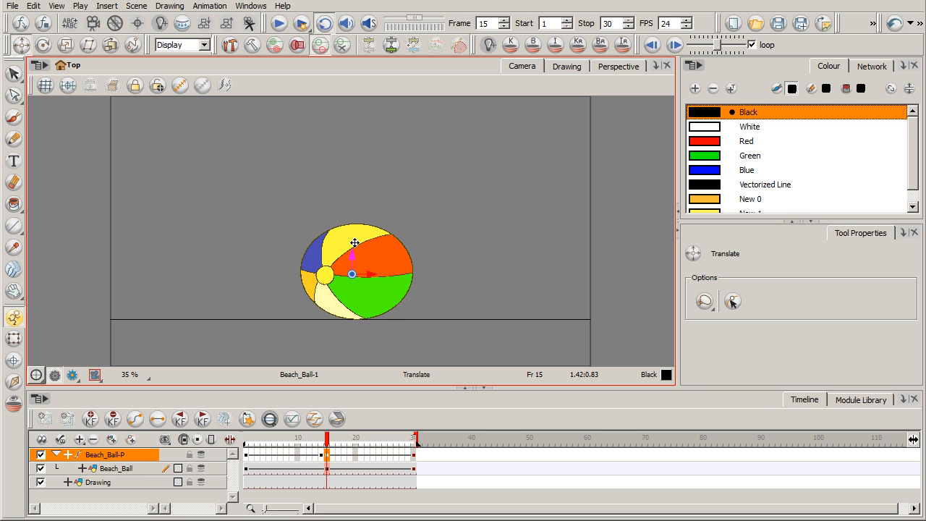
# Step: Check the ball at frames 1 and 30 and play the animation from the start to review the squash
pyautogui.click(248, 439)
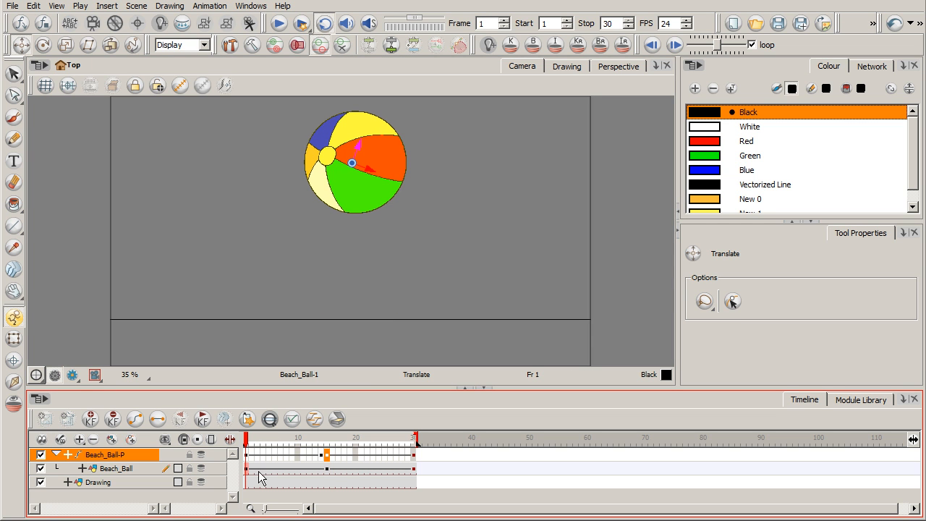
pyautogui.click(414, 470)
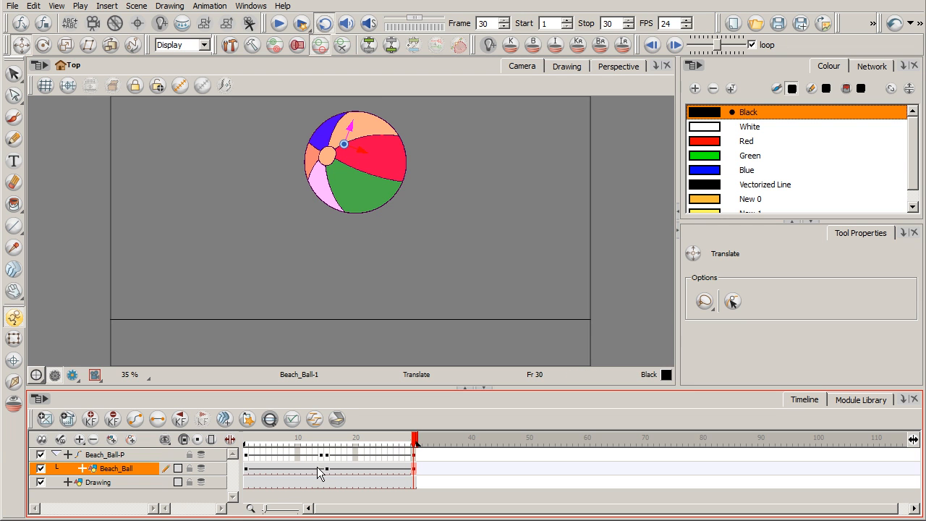
pyautogui.click(252, 439)
pyautogui.click(246, 439)
pyautogui.click(290, 357)
pyautogui.click(279, 24)
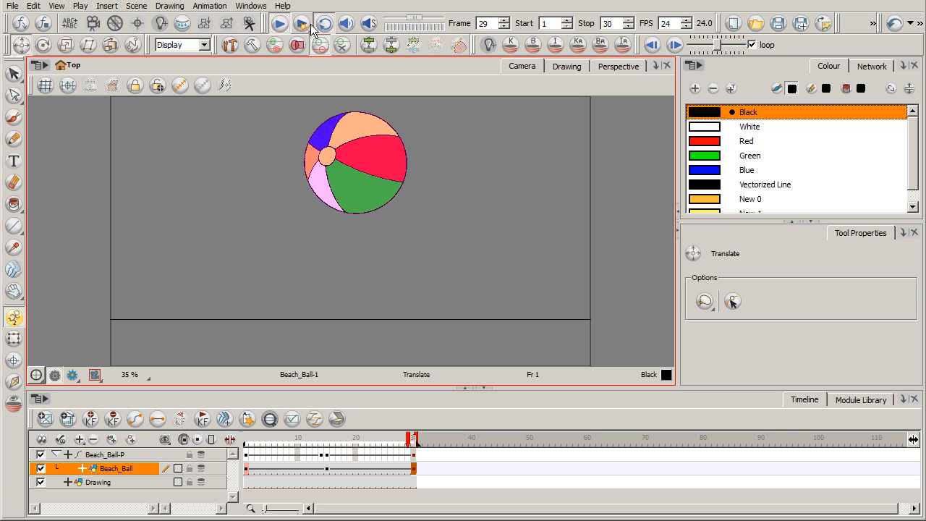
pyautogui.click(282, 25)
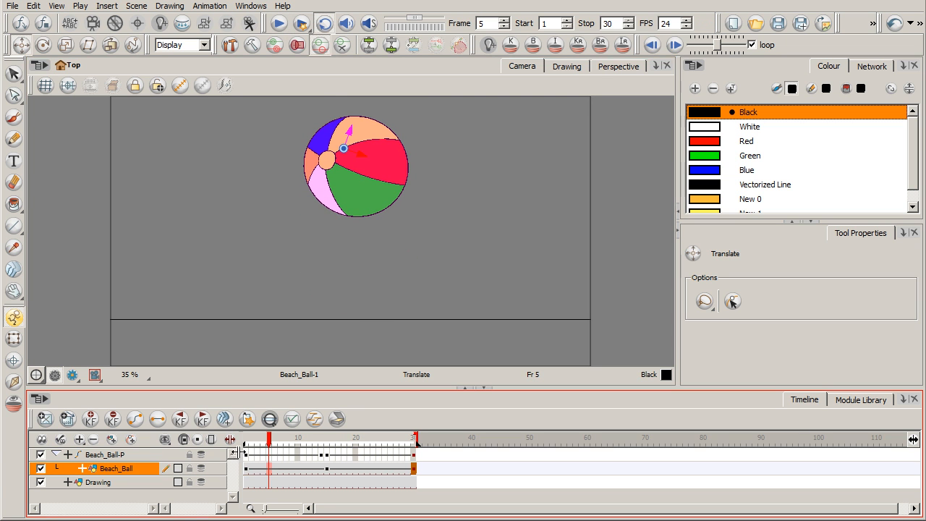
# Step: At frame 14, stretch the Beach_Ball drawing with the Transform tool, making it narrower and taller just before impact
pyautogui.moveTo(269, 439); pyautogui.dragTo(321, 454)
pyautogui.click(324, 470)
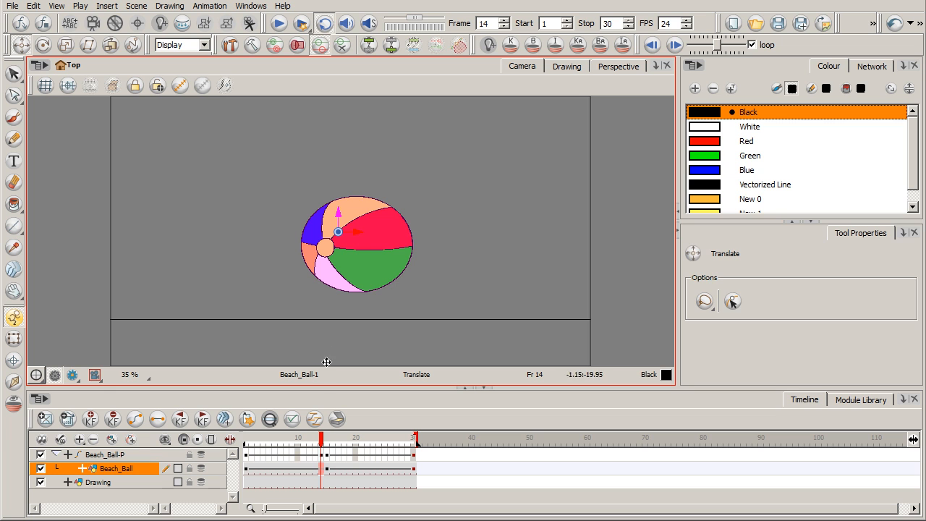
pyautogui.click(14, 338)
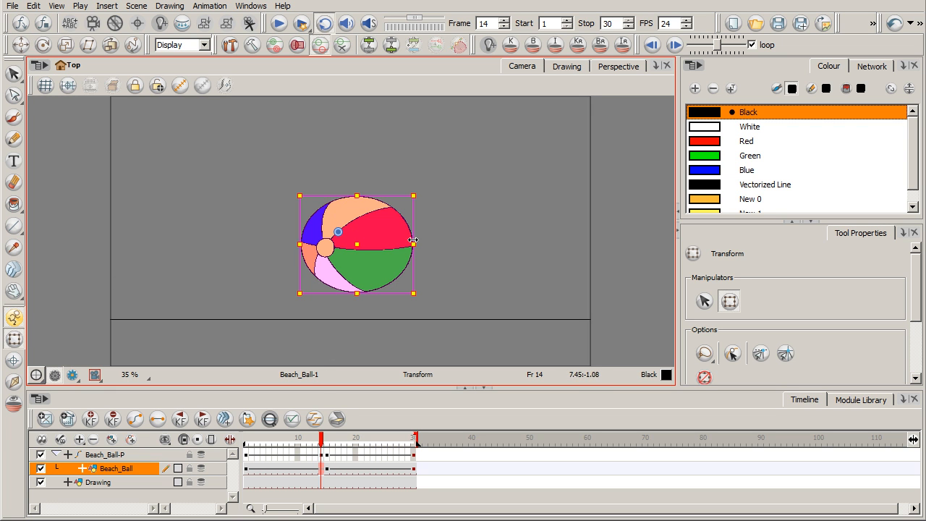
pyautogui.moveTo(418, 246); pyautogui.dragTo(399, 244)
pyautogui.moveTo(354, 194); pyautogui.dragTo(355, 178)
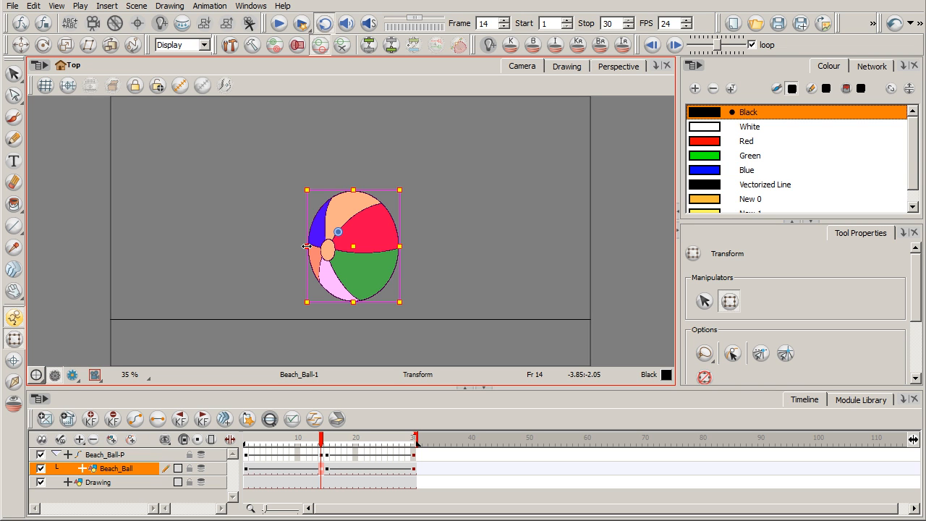
pyautogui.moveTo(309, 246); pyautogui.dragTo(310, 246)
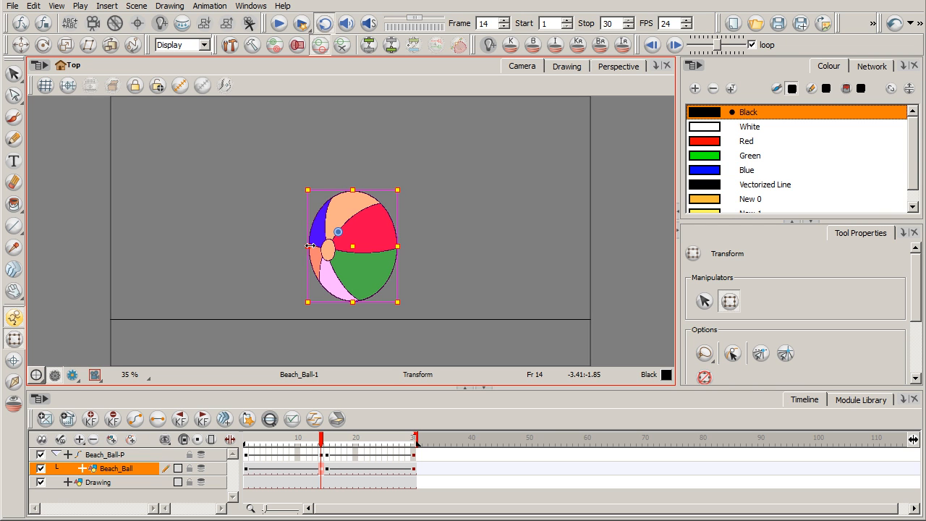
pyautogui.moveTo(355, 185); pyautogui.dragTo(355, 186)
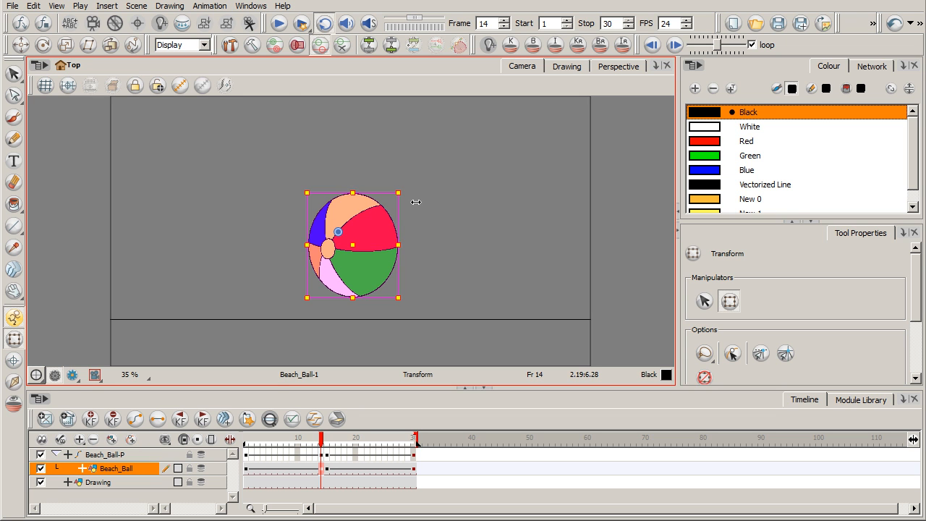
# Step: Play the animation from near its start to review the stretch before impact, then stop playback
pyautogui.moveTo(252, 440)
pyautogui.mouseDown()
pyautogui.moveTo(326, 440)
pyautogui.moveTo(253, 427)
pyautogui.mouseUp()
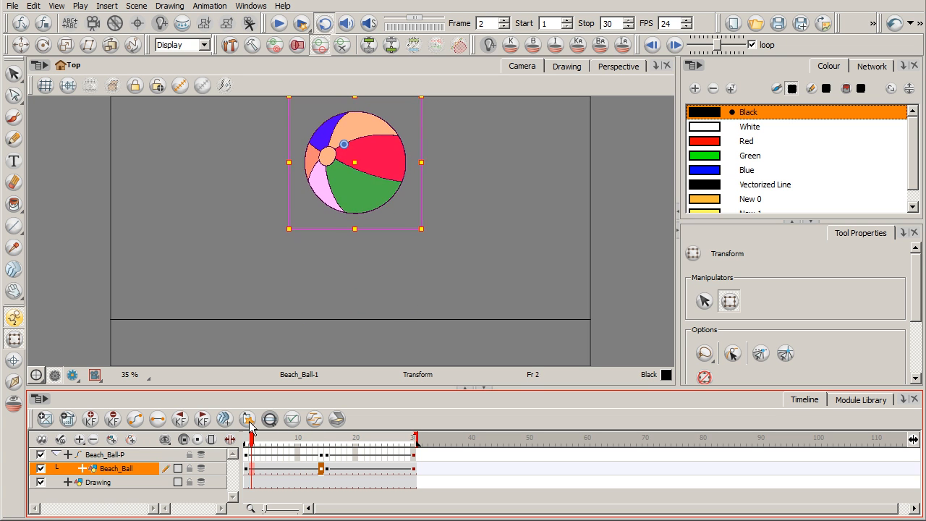
pyautogui.click(279, 24)
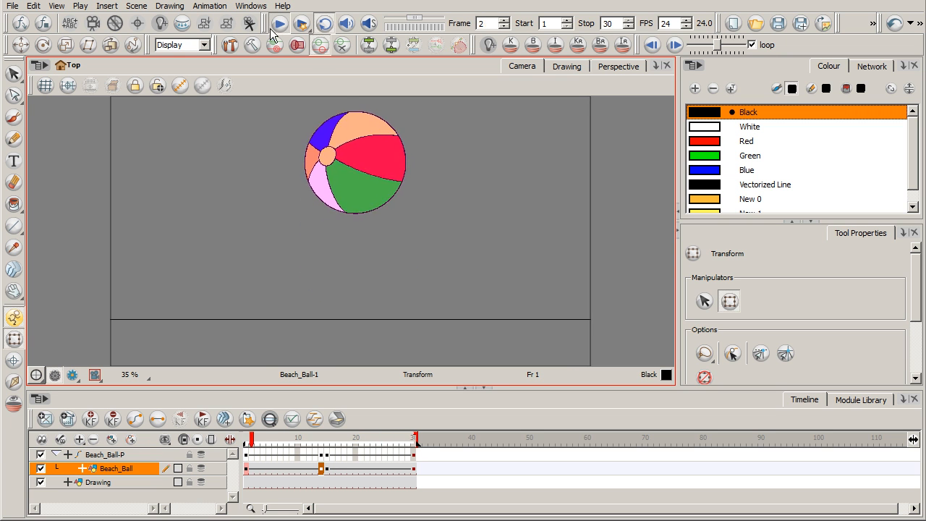
pyautogui.click(278, 24)
# Step: Paste the Beach_Ball keyframe from frame 30 onto frame 18 and stretch the ball slightly taller there
pyautogui.click(310, 443)
pyautogui.moveTo(310, 443); pyautogui.dragTo(348, 447)
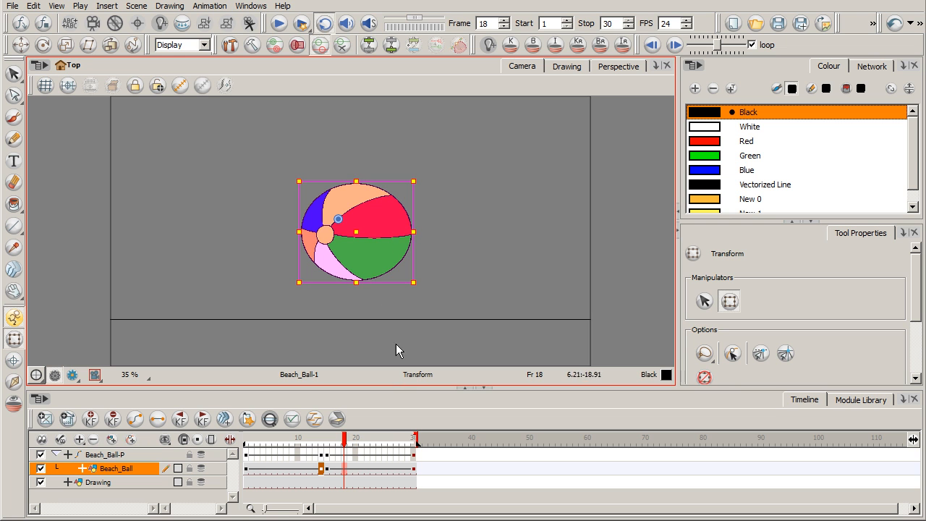
pyautogui.click(417, 470)
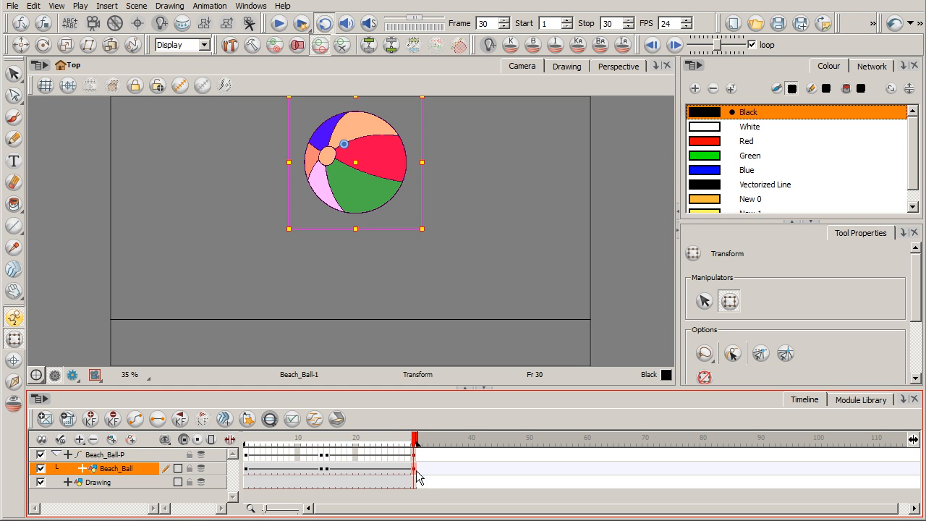
pyautogui.click(344, 471)
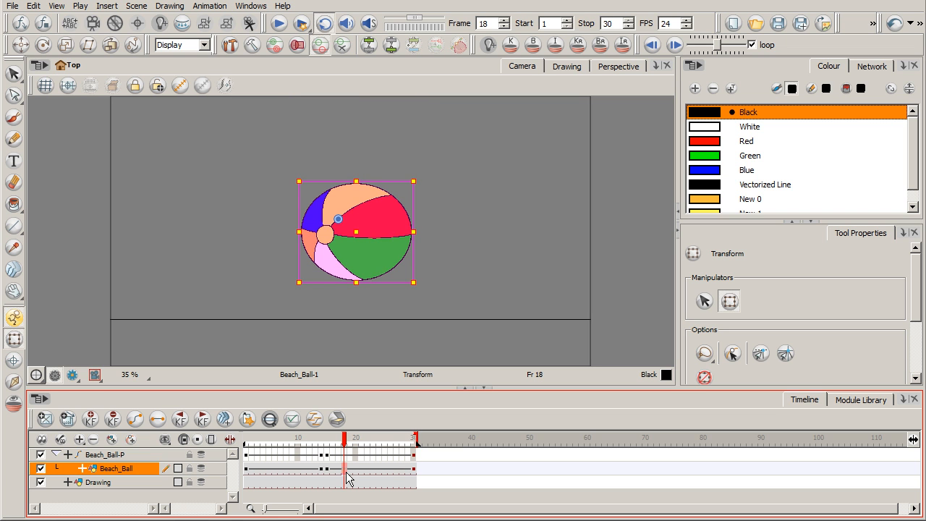
pyautogui.hotkey('ctrl', 'v')
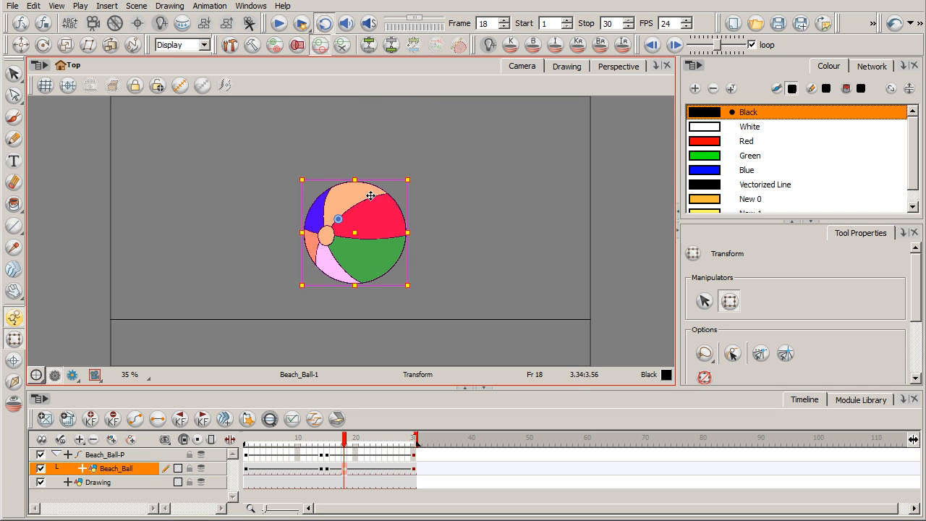
pyautogui.moveTo(355, 176); pyautogui.dragTo(356, 175)
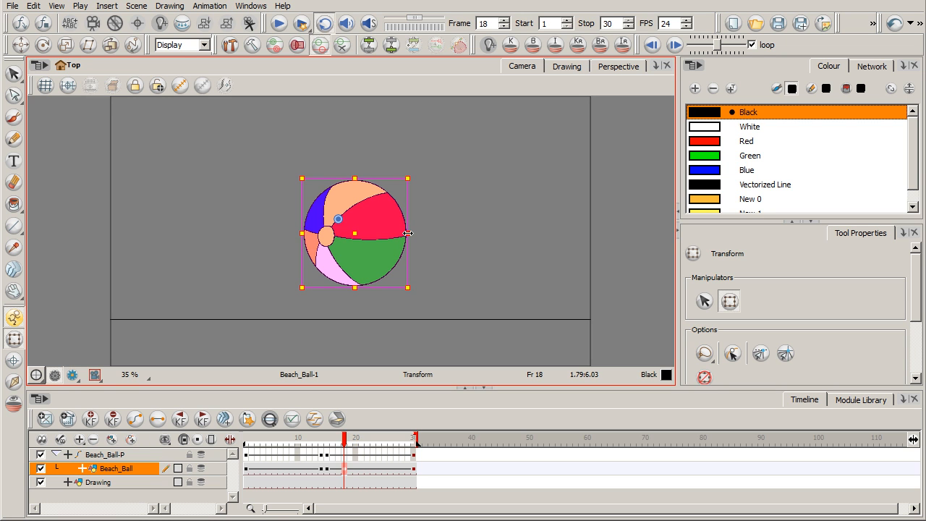
pyautogui.moveTo(408, 232); pyautogui.dragTo(406, 233)
# Step: Return to the first frame and play the complete squash-and-stretch bounce
pyautogui.moveTo(344, 441); pyautogui.dragTo(239, 439)
pyautogui.click(281, 23)
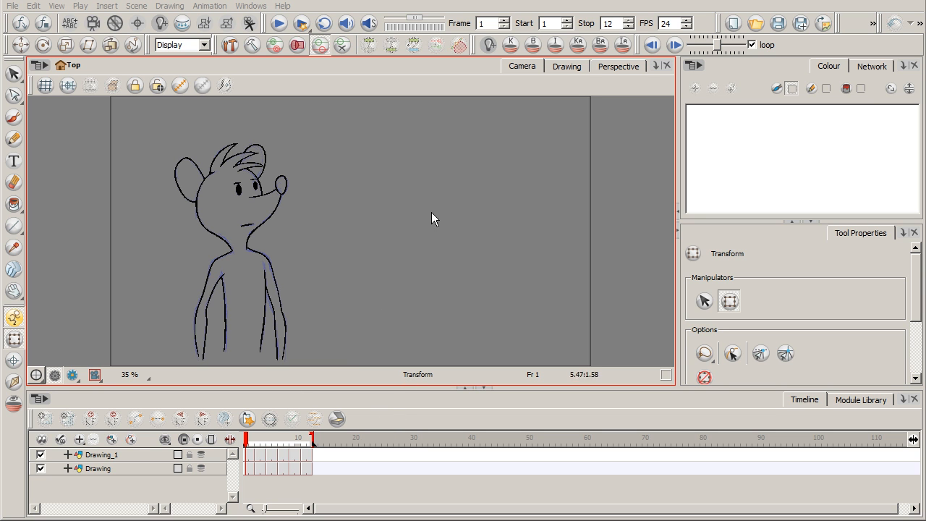
# Step: Examine the mouse character's 12-frame animation, ending on its extended pose at frame 6
pyautogui.moveTo(248, 443); pyautogui.dragTo(311, 438)
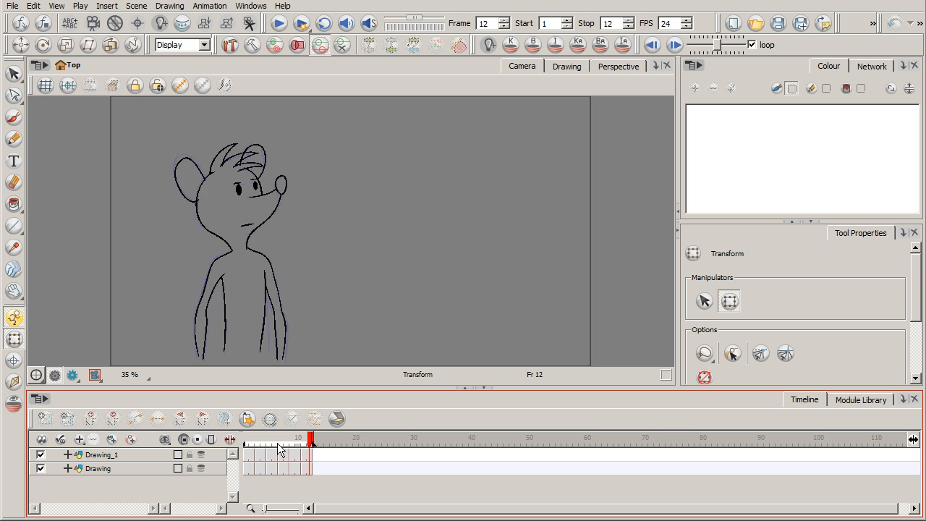
pyautogui.click(251, 436)
pyautogui.moveTo(250, 434); pyautogui.dragTo(269, 443)
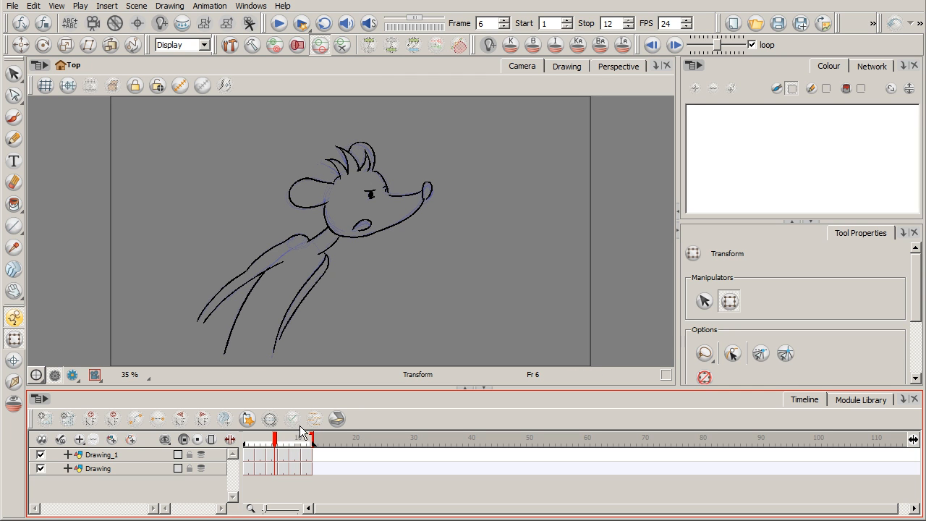
pyautogui.click(281, 443)
pyautogui.click(275, 442)
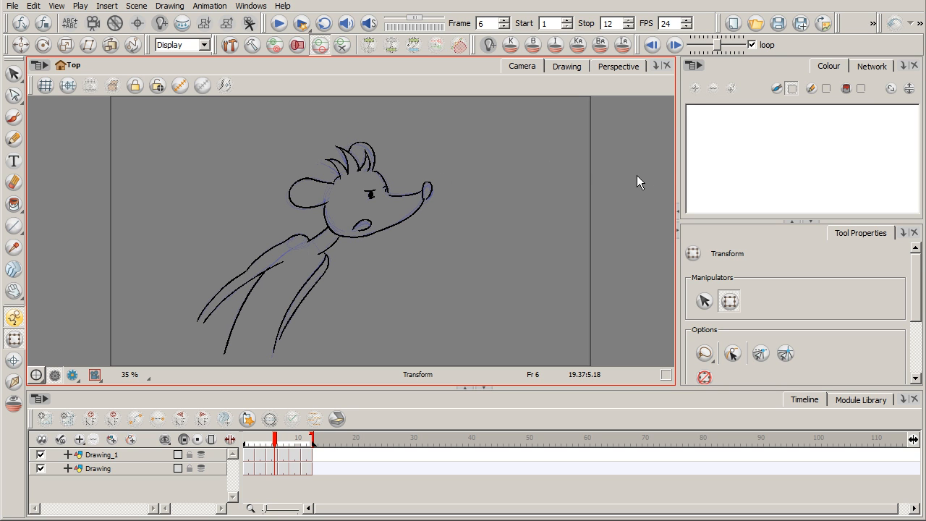
# Step: Play the mouse character's animation from frame 1 to review its timing, then return to the first frame
pyautogui.click(246, 440)
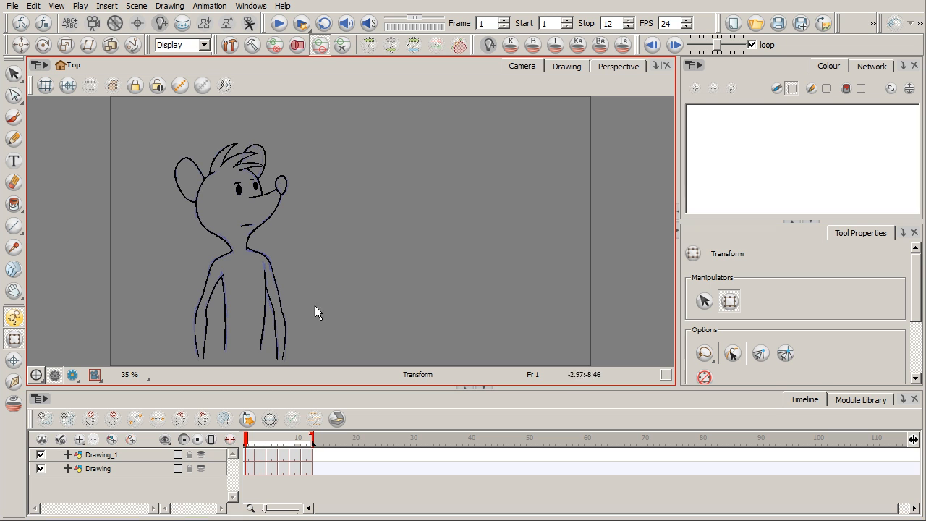
pyautogui.click(280, 24)
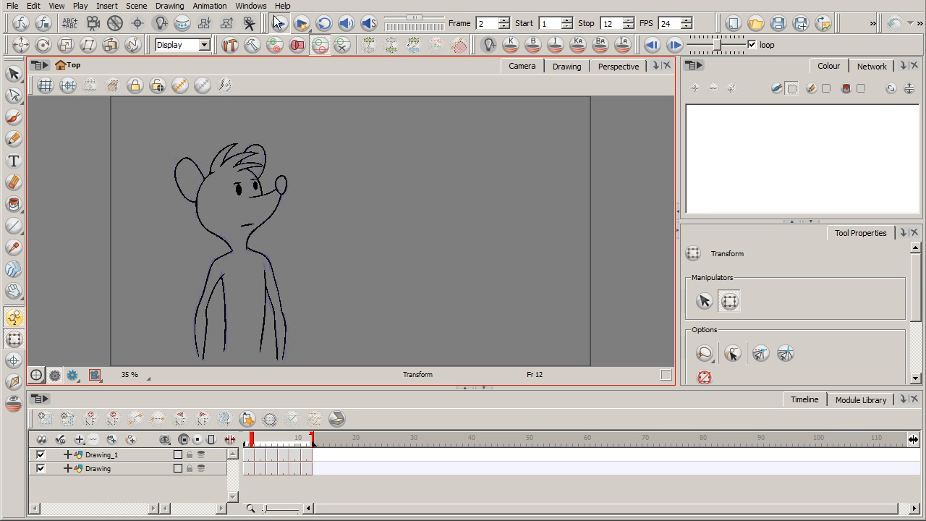
pyautogui.click(280, 24)
pyautogui.click(280, 24)
pyautogui.click(279, 24)
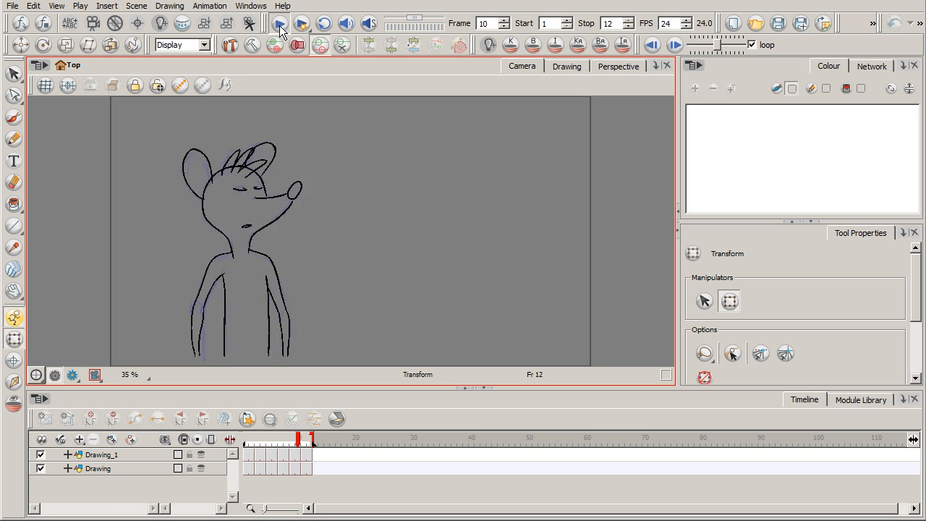
pyautogui.moveTo(309, 440); pyautogui.dragTo(246, 439)
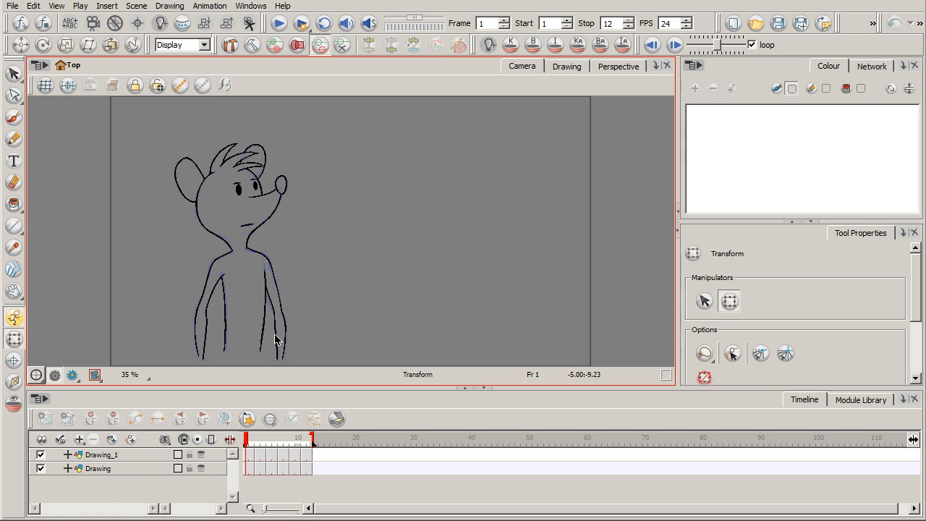
# Step: Extend the stop frame to 19 and shift both layers' drawings from frame 3 onward two frames later
pyautogui.moveTo(312, 439); pyautogui.dragTo(353, 439)
pyautogui.click(258, 456)
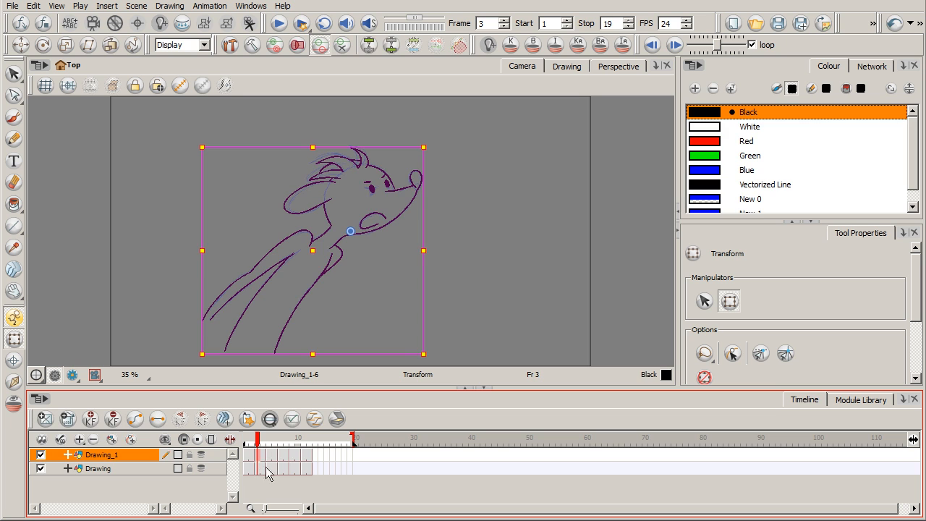
pyautogui.keyDown('shift'); pyautogui.click(309, 471); pyautogui.keyUp('shift')
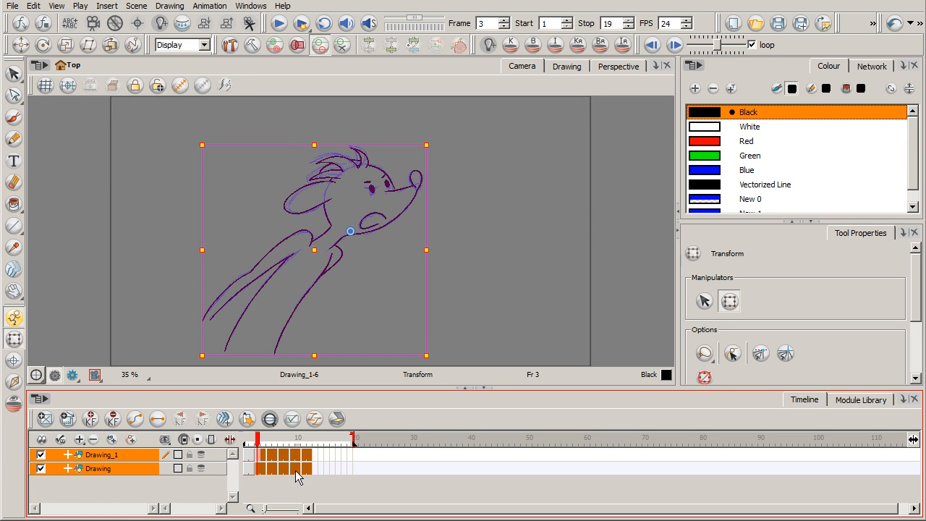
pyautogui.moveTo(261, 455); pyautogui.dragTo(270, 461)
# Step: Clear the drawings exposed at frames 3 and 4 on both layers and select the Drawing layer's frame 3
pyautogui.click(260, 459)
pyautogui.keyDown('shift'); pyautogui.click(262, 470); pyautogui.keyUp('shift')
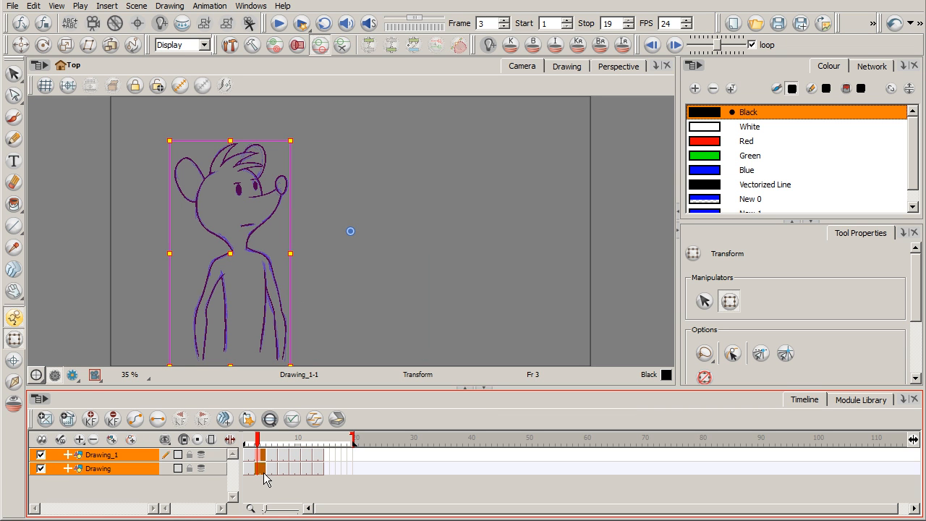
pyautogui.press('Delete')
pyautogui.click(258, 458)
pyautogui.click(257, 471)
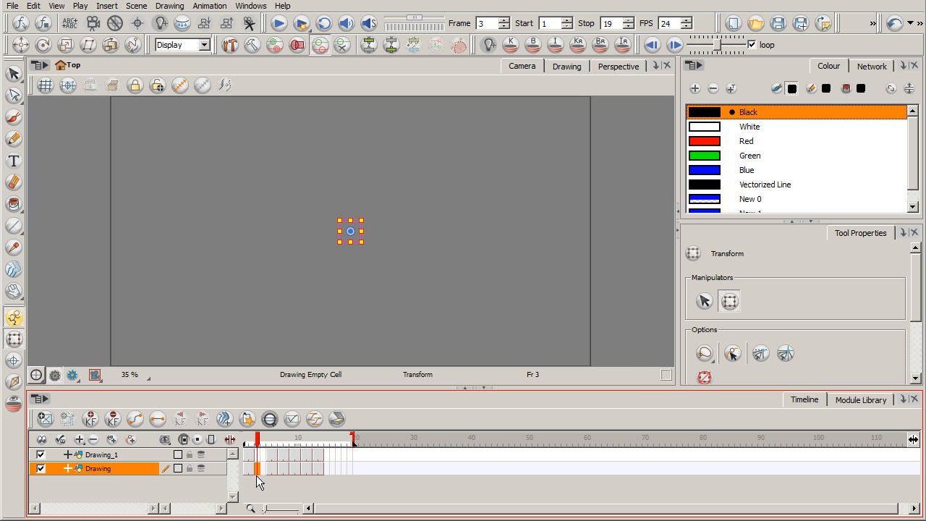
# Step: Turn on onion skin for the Drawing layer and open the empty frame 3 in the enlarged Drawing view with the Brush
pyautogui.click(200, 469)
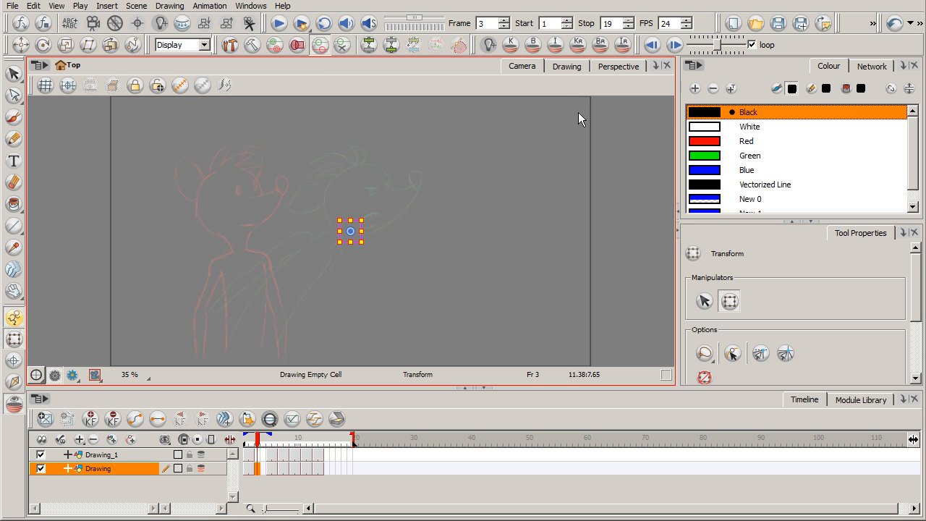
pyautogui.click(573, 67)
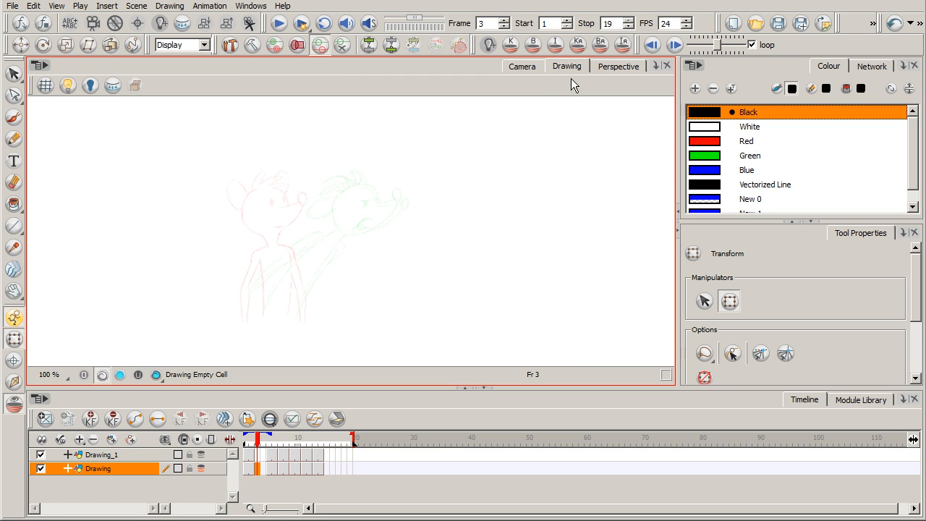
pyautogui.click(13, 117)
pyautogui.press('2')
pyautogui.press('2')
pyautogui.press('2')
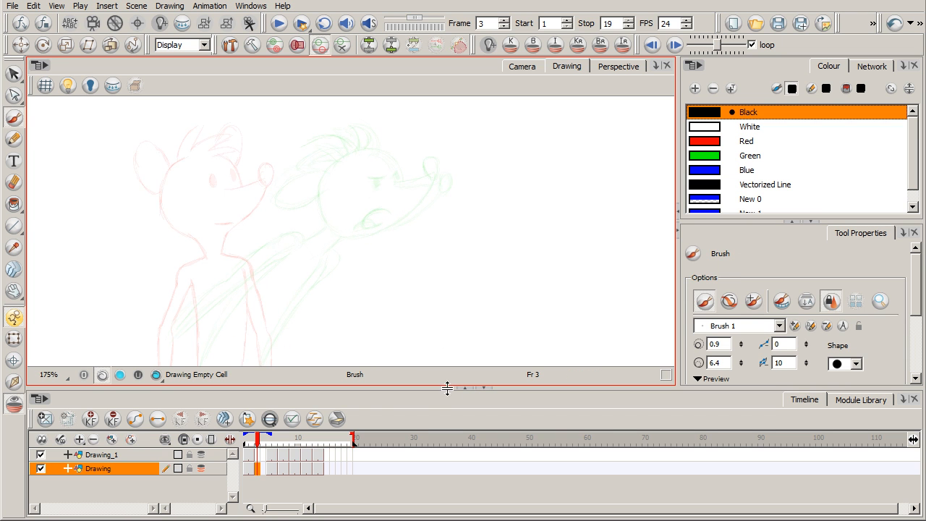
pyautogui.moveTo(445, 388); pyautogui.dragTo(456, 403)
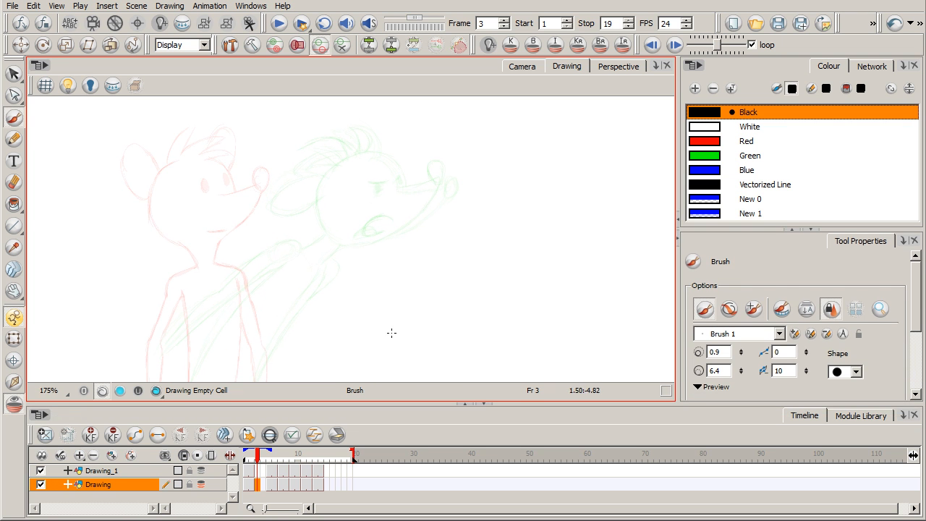
# Step: Using the New 1 blue, sketch the mouse's lowered head over the standing pose with its ears, hair and downward-pointing snout
pyautogui.moveTo(393, 325); pyautogui.dragTo(475, 300)
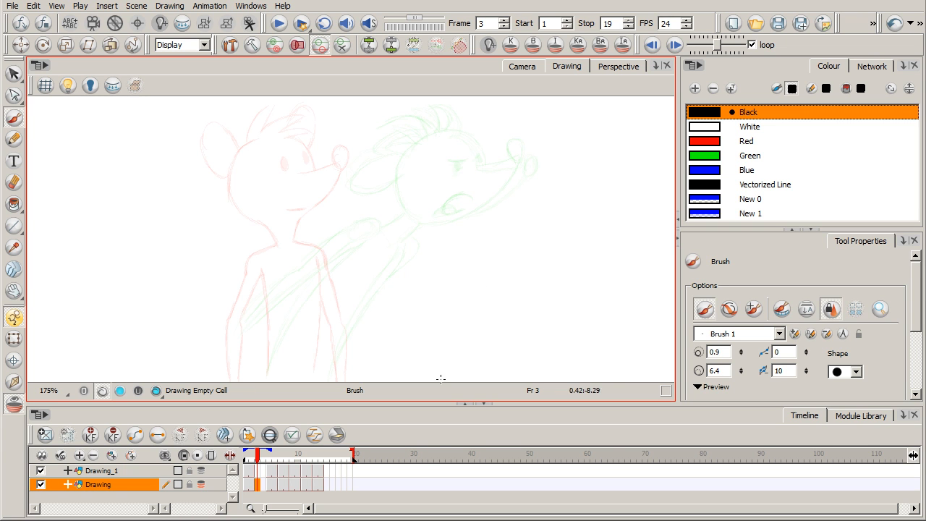
pyautogui.press('ctrl')
pyautogui.click(760, 210)
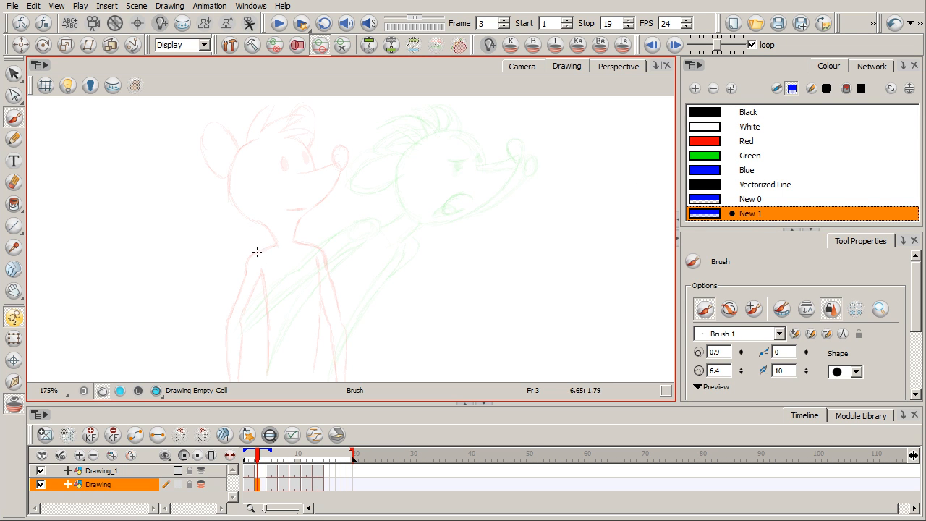
pyautogui.moveTo(221, 269); pyautogui.dragTo(277, 273)
pyautogui.moveTo(242, 227); pyautogui.dragTo(236, 294)
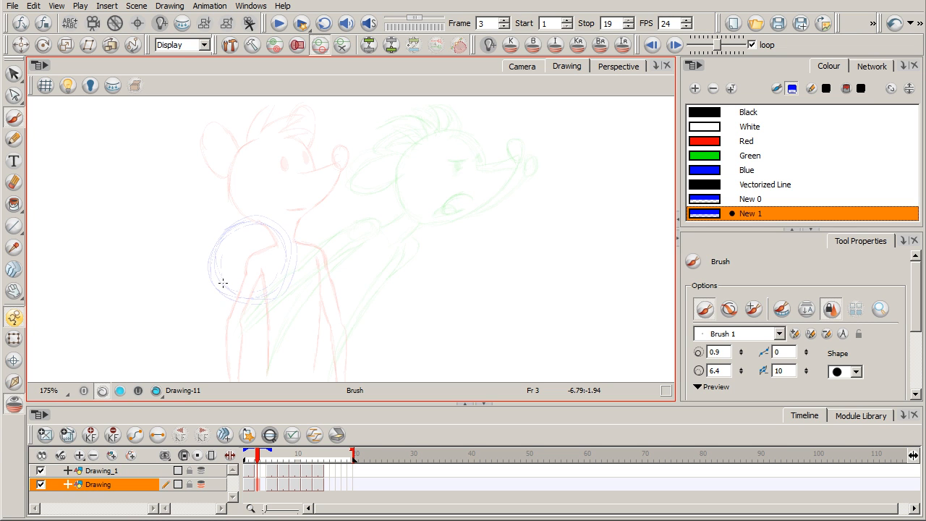
pyautogui.moveTo(255, 296); pyautogui.dragTo(215, 316)
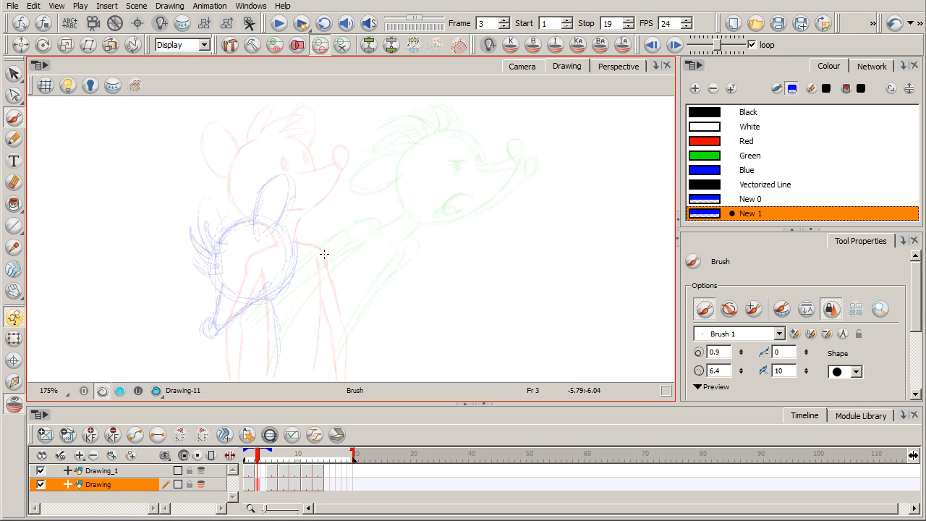
# Step: Sketch both sides of the mouse's squashed torso below the lowered head, reinforcing the lines with repeated strokes
pyautogui.moveTo(318, 310); pyautogui.dragTo(328, 371)
pyautogui.moveTo(299, 269); pyautogui.dragTo(327, 358)
pyautogui.moveTo(298, 268); pyautogui.dragTo(305, 280)
pyautogui.moveTo(282, 372); pyautogui.dragTo(273, 315)
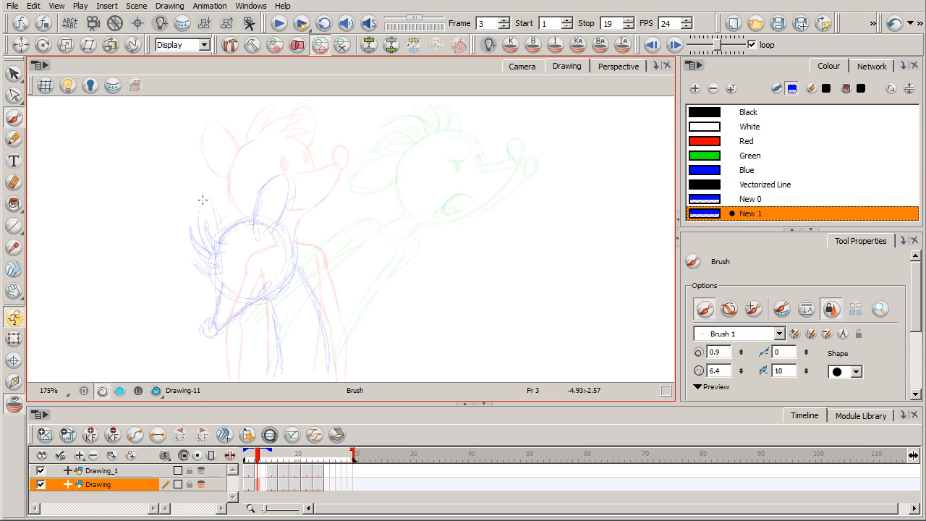
pyautogui.moveTo(308, 282); pyautogui.dragTo(330, 368)
pyautogui.moveTo(280, 325); pyautogui.dragTo(282, 376)
pyautogui.moveTo(270, 302); pyautogui.dragTo(280, 359)
pyautogui.moveTo(307, 279); pyautogui.dragTo(327, 365)
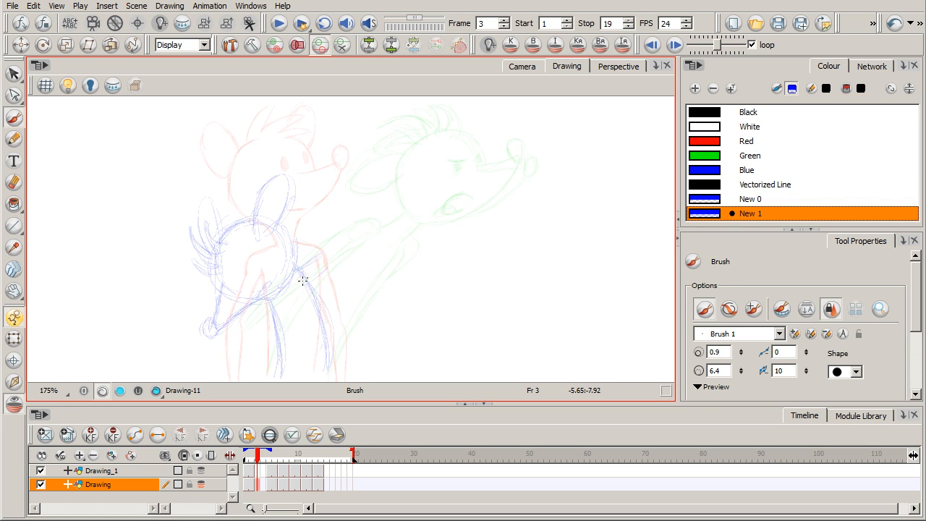
# Step: Sketch the mouse's bent arms spreading out on both sides and add the closed eye and mouth details
pyautogui.moveTo(295, 273)
pyautogui.mouseDown()
pyautogui.moveTo(337, 242)
pyautogui.moveTo(374, 258)
pyautogui.moveTo(383, 280)
pyautogui.mouseUp()
pyautogui.moveTo(180, 272); pyautogui.dragTo(182, 296)
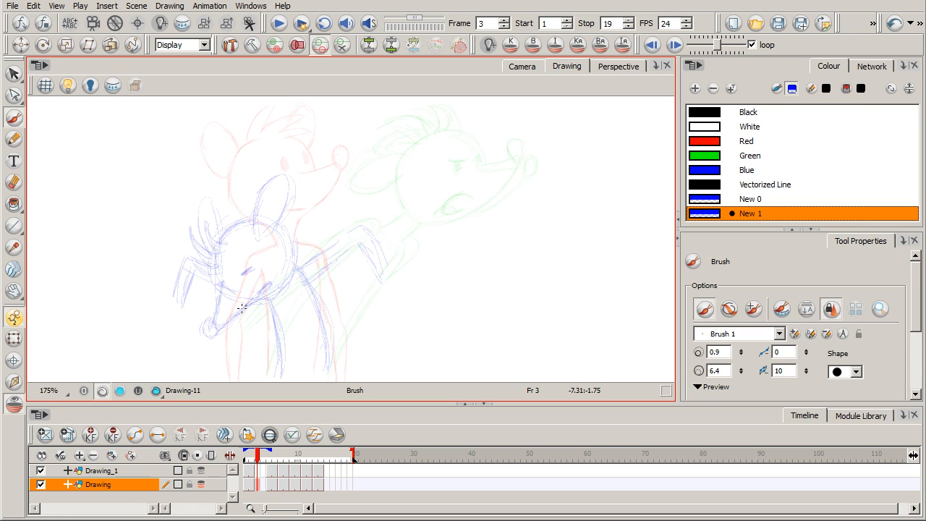
pyautogui.moveTo(333, 375); pyautogui.dragTo(323, 314)
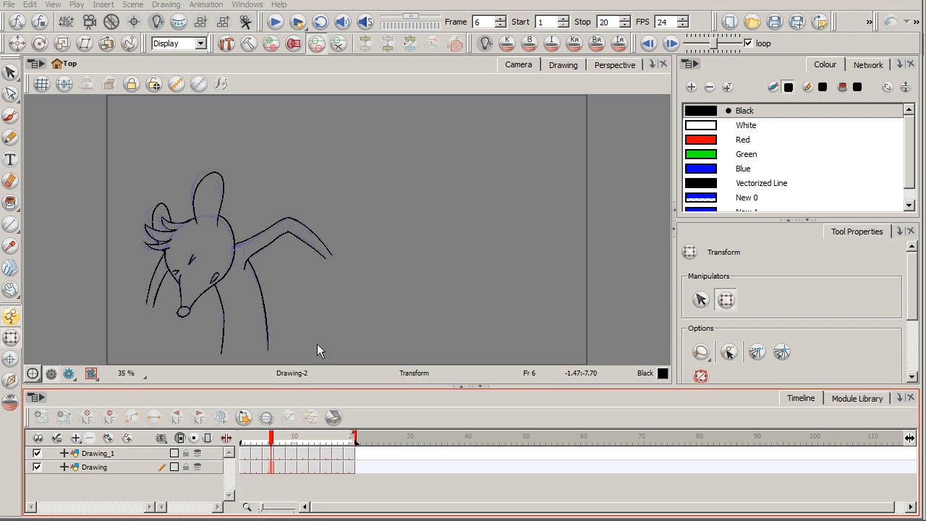
# Step: Examine the inked mouse animation's squash poses, comparing the drawings at frames 4, 6 and 9
pyautogui.click(37, 454)
pyautogui.click(37, 454)
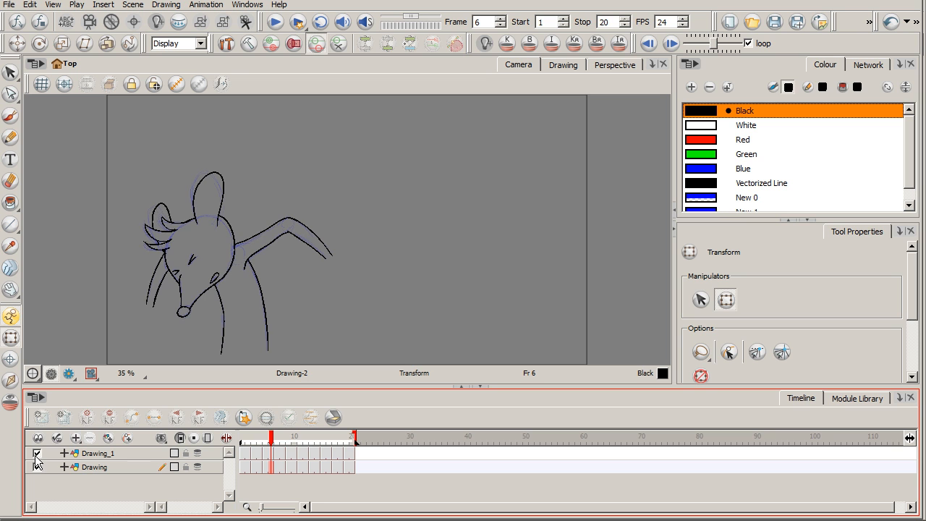
pyautogui.click(266, 439)
pyautogui.click(260, 439)
pyautogui.moveTo(260, 440)
pyautogui.mouseDown()
pyautogui.moveTo(242, 441)
pyautogui.moveTo(309, 443)
pyautogui.moveTo(262, 445)
pyautogui.mouseUp()
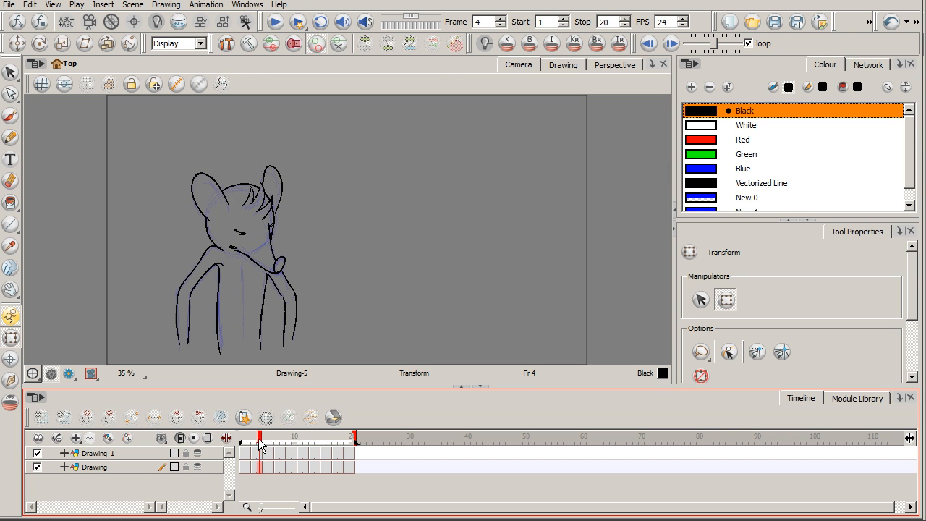
pyautogui.click(259, 456)
pyautogui.click(270, 456)
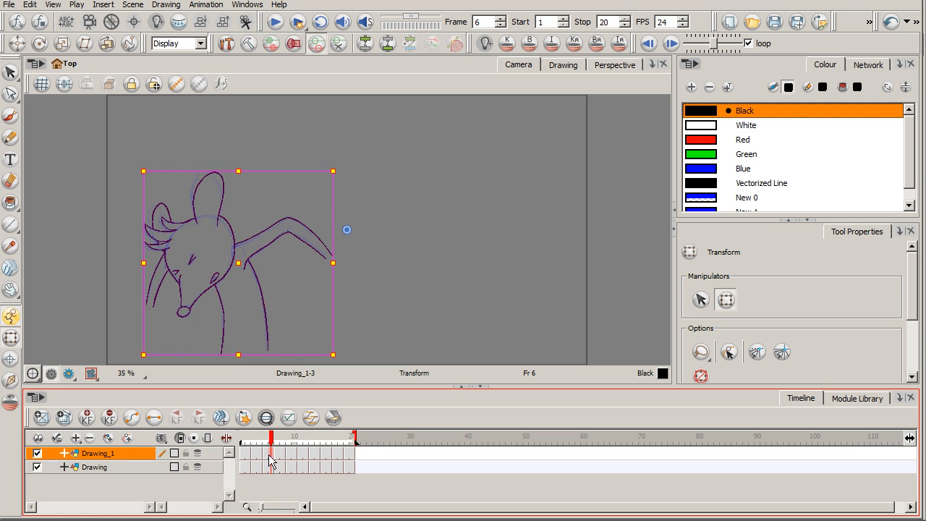
pyautogui.click(278, 456)
pyautogui.click(290, 456)
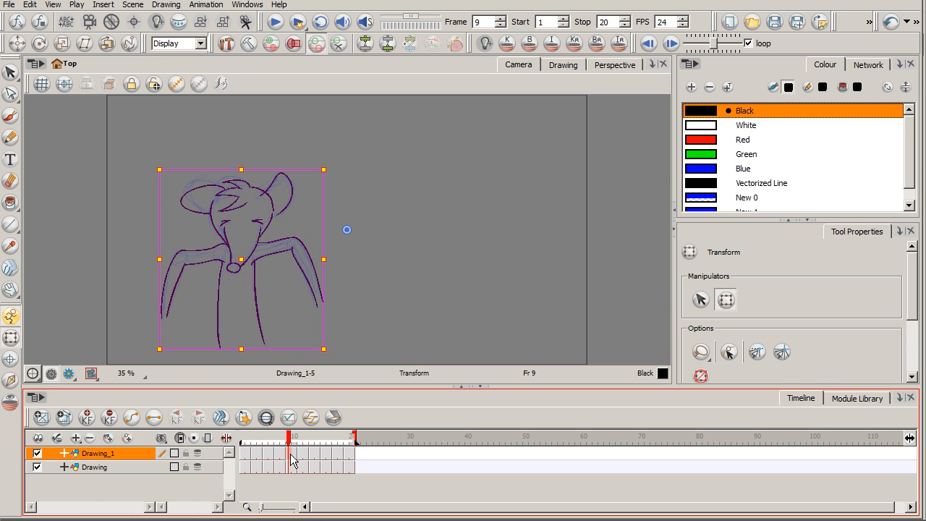
pyautogui.moveTo(288, 444)
pyautogui.mouseDown()
pyautogui.moveTo(244, 443)
pyautogui.moveTo(261, 443)
pyautogui.moveTo(246, 443)
pyautogui.moveTo(279, 463)
pyautogui.moveTo(291, 458)
pyautogui.mouseUp()
# Step: Return to frame 1, play the 20-frame mouse animation twice with the drawing deselected, and go back to the start
pyautogui.moveTo(287, 438); pyautogui.dragTo(242, 443)
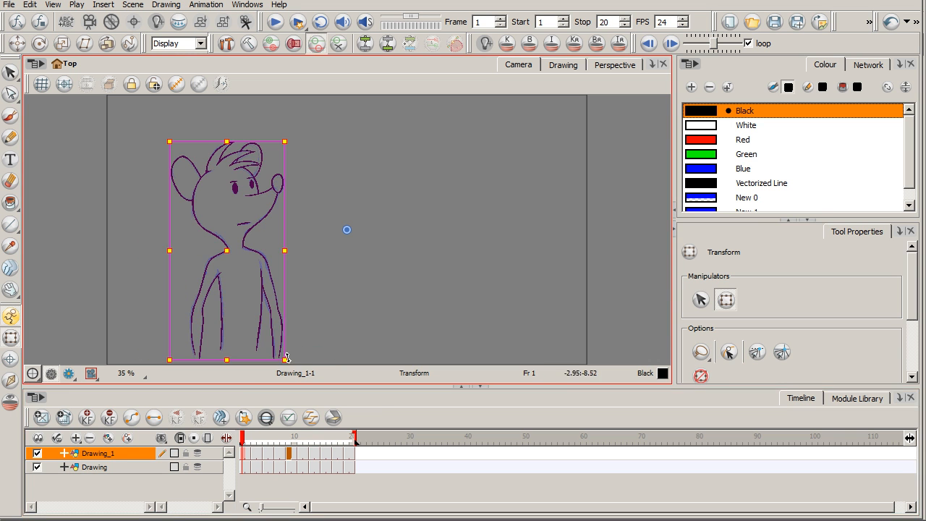
pyautogui.click(278, 21)
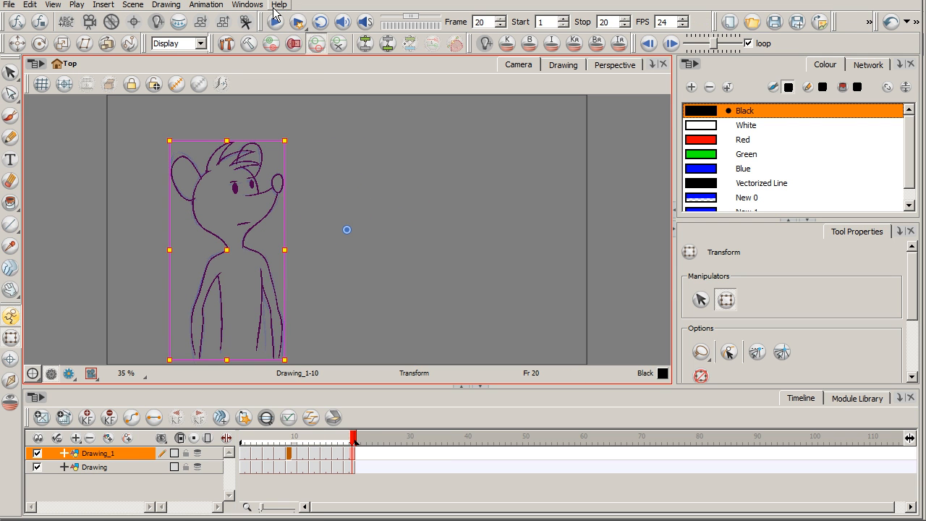
pyautogui.click(152, 485)
pyautogui.click(278, 21)
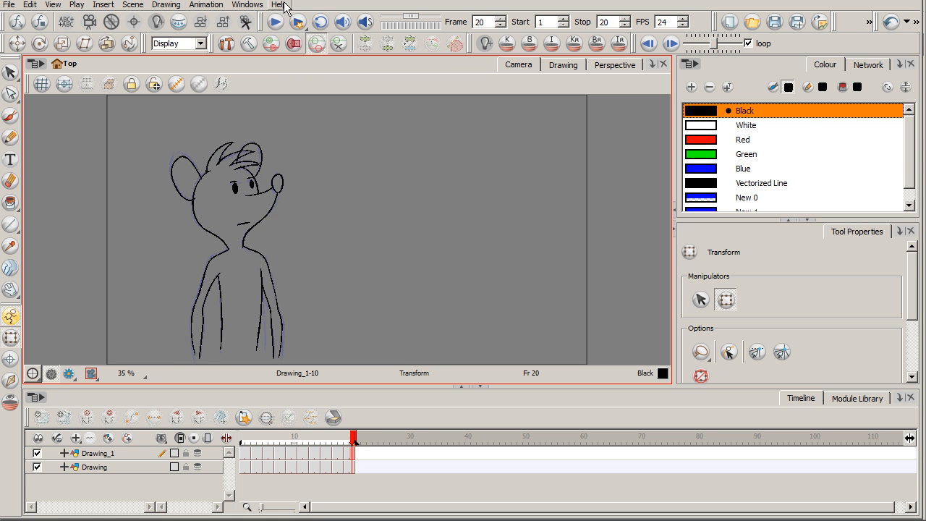
pyautogui.moveTo(246, 452)
pyautogui.mouseDown()
pyautogui.moveTo(320, 452)
pyautogui.moveTo(249, 452)
pyautogui.moveTo(265, 441)
pyautogui.moveTo(326, 443)
pyautogui.moveTo(249, 443)
pyautogui.moveTo(335, 443)
pyautogui.moveTo(242, 443)
pyautogui.mouseUp()
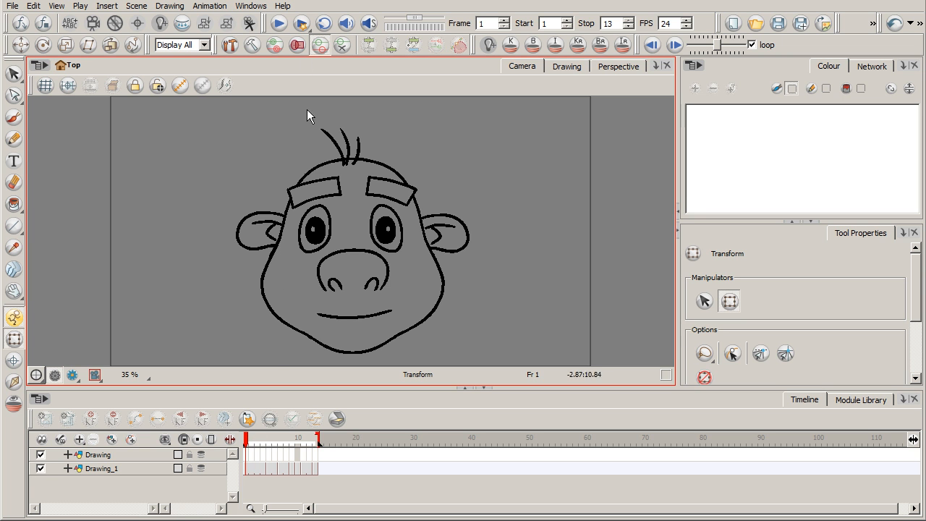
# Step: Play the cartoon face animation, then compare its relaxed drawing at frame 4 with the squashed one at frame 6
pyautogui.click(281, 25)
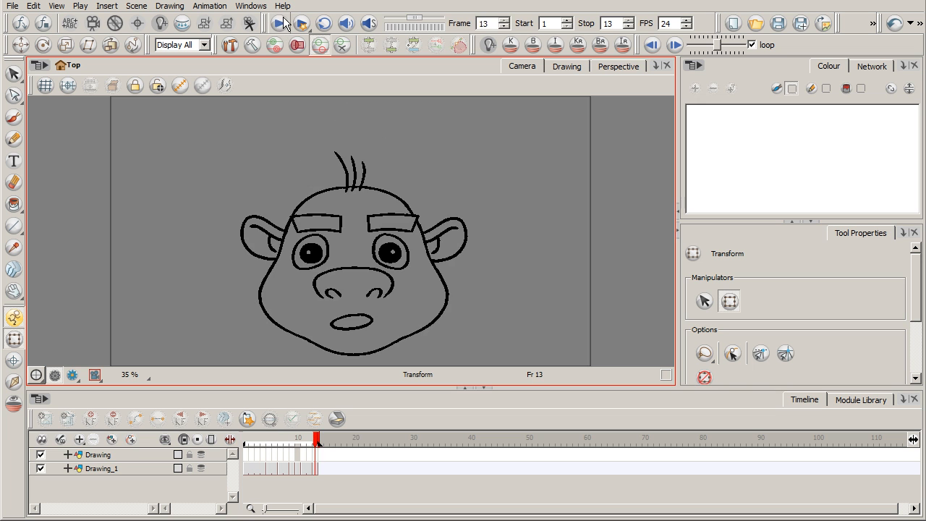
pyautogui.moveTo(268, 437)
pyautogui.mouseDown()
pyautogui.moveTo(257, 437)
pyautogui.moveTo(316, 443)
pyautogui.moveTo(262, 444)
pyautogui.mouseUp()
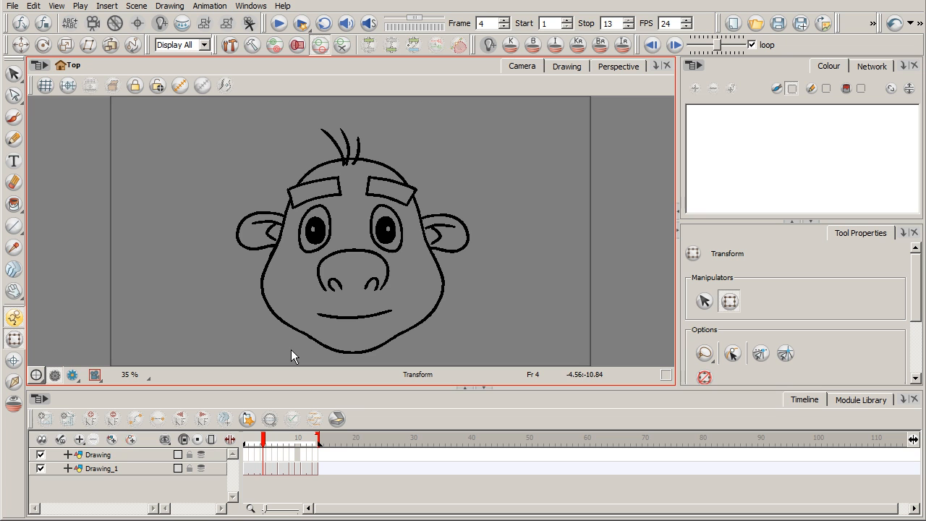
pyautogui.click(268, 438)
pyautogui.moveTo(270, 439)
pyautogui.mouseDown()
pyautogui.moveTo(293, 447)
pyautogui.moveTo(275, 438)
pyautogui.mouseUp()
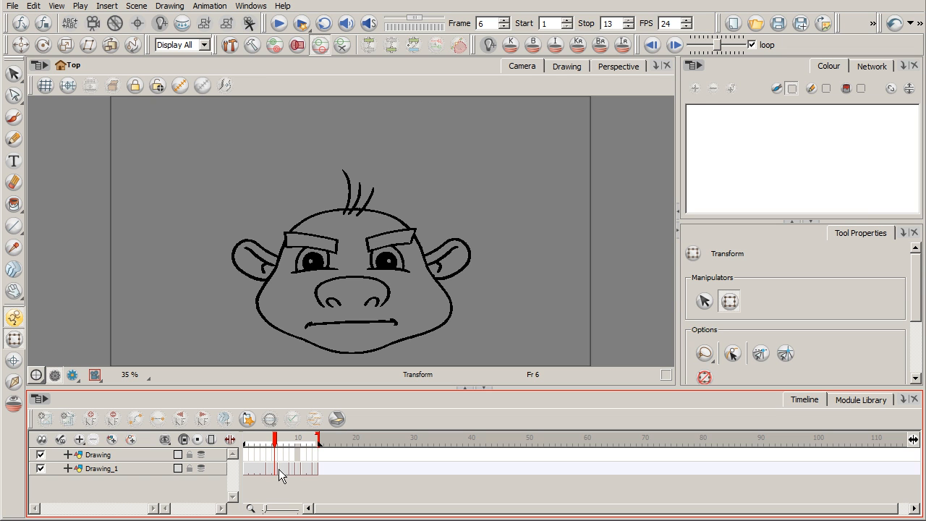
# Step: Extend the stop frame to 19 and open an empty two-frame gap at frame 7 on Drawing_1 by shifting its drawings later
pyautogui.moveTo(319, 435); pyautogui.dragTo(355, 435)
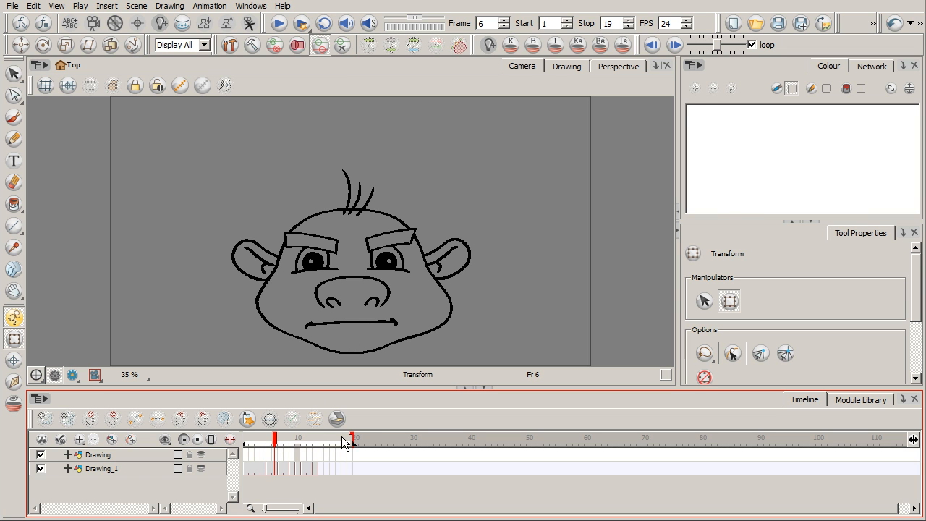
pyautogui.click(279, 468)
pyautogui.moveTo(310, 476); pyautogui.dragTo(288, 473)
pyautogui.press('Delete')
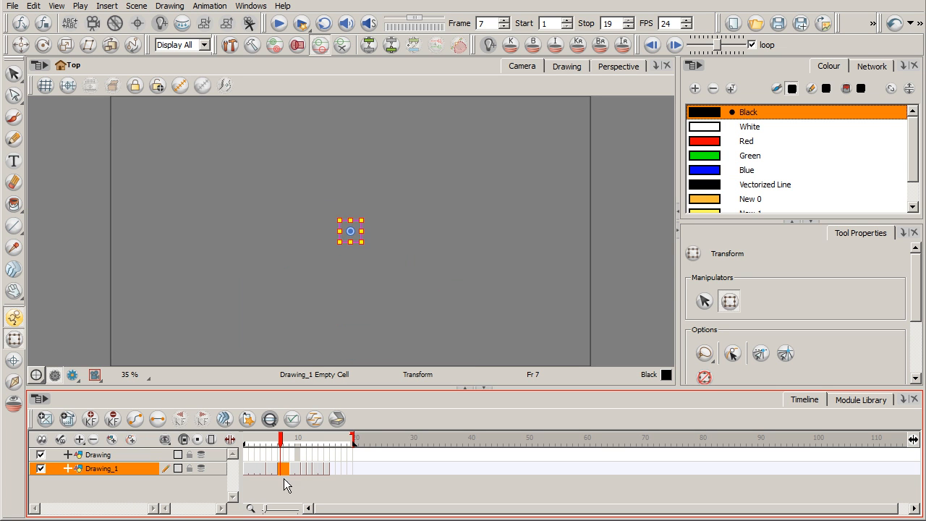
# Step: Enable onion skinning on Drawing_1, then copy the whole squashed face from frame 6 with the Cutter and paste it into frame 7
pyautogui.click(201, 468)
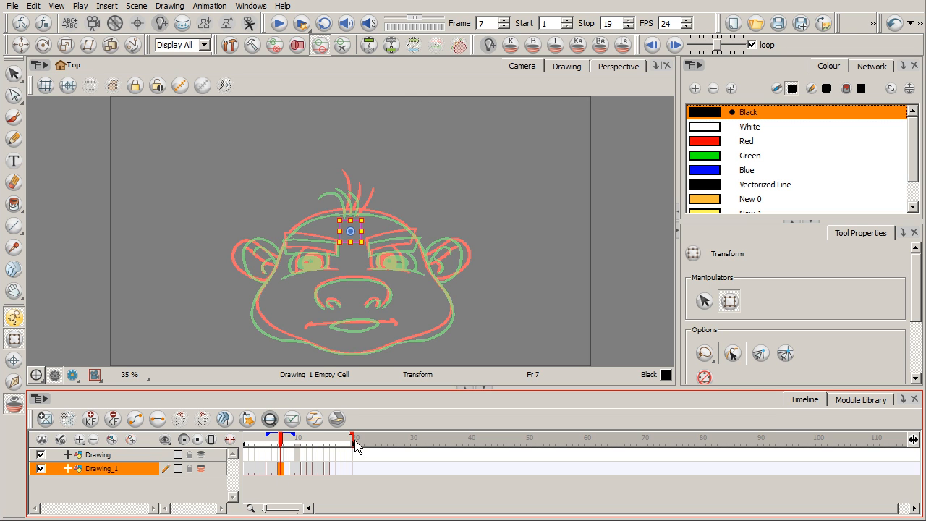
pyautogui.click(276, 470)
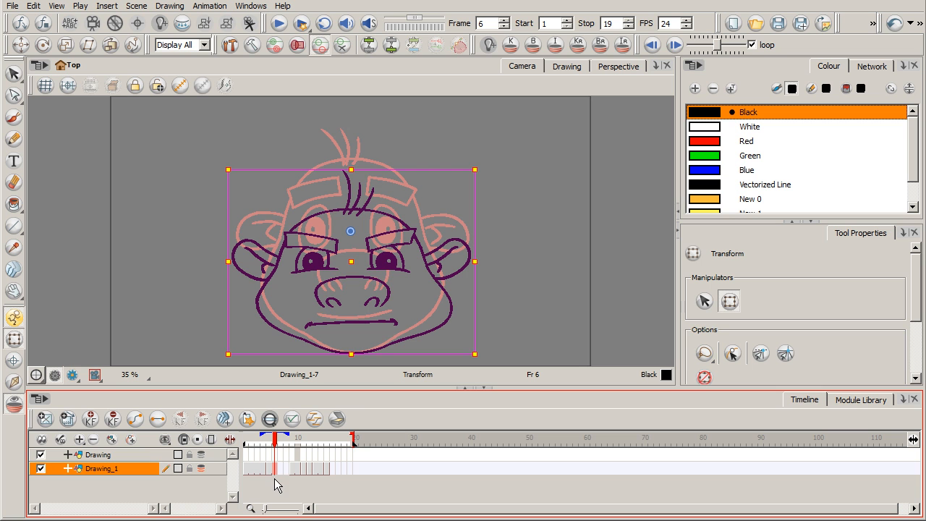
pyautogui.click(13, 73)
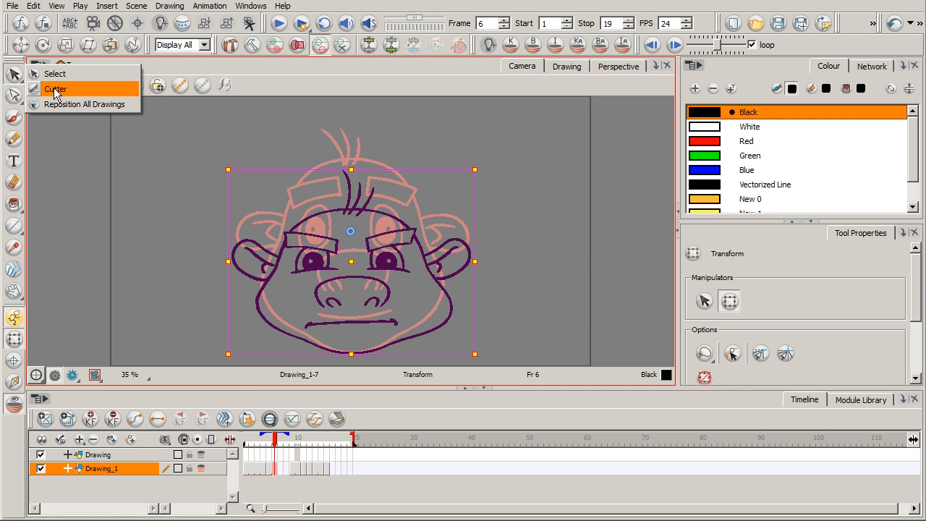
pyautogui.click(43, 87)
pyautogui.moveTo(402, 178)
pyautogui.mouseDown()
pyautogui.moveTo(427, 364)
pyautogui.moveTo(487, 180)
pyautogui.mouseUp()
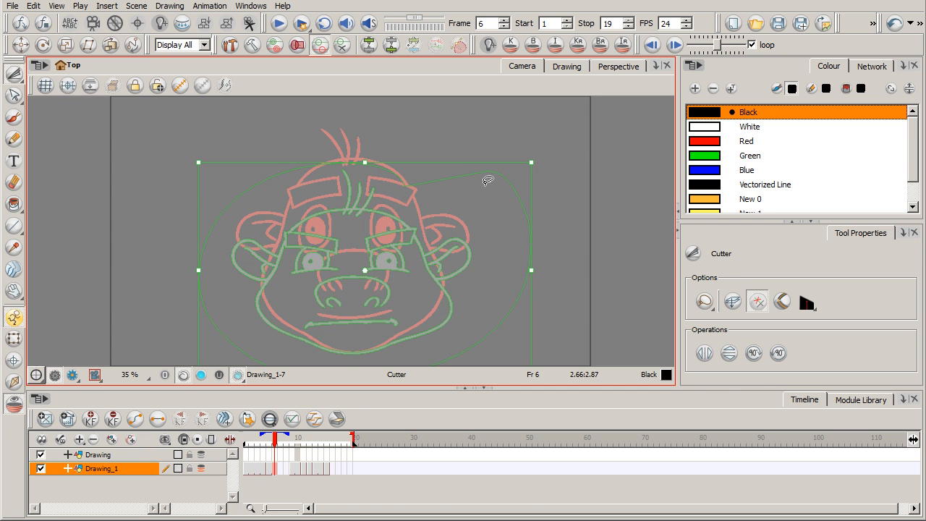
pyautogui.click(279, 469)
pyautogui.hotkey('ctrl', 'v')
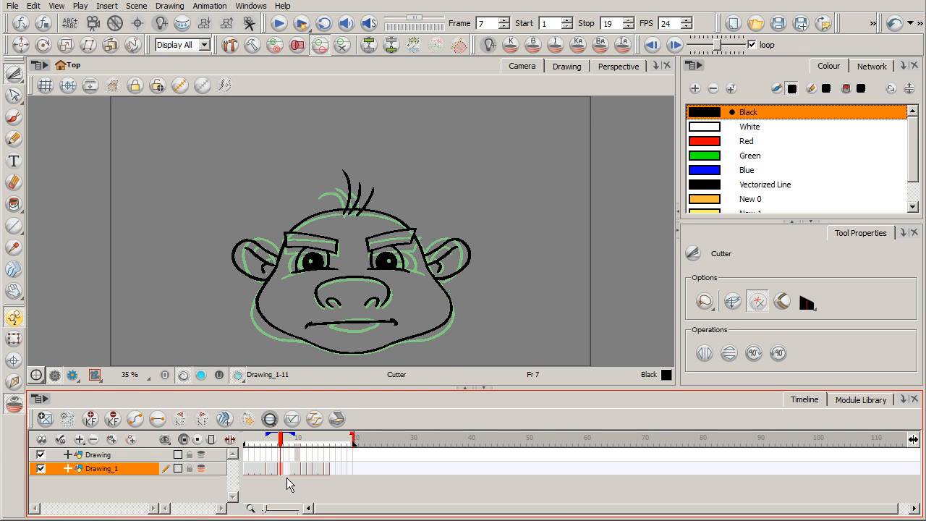
# Step: Extend the exposure of the pasted face drawing through frame 8 on Drawing_1
pyautogui.press('.')
pyautogui.click(287, 469)
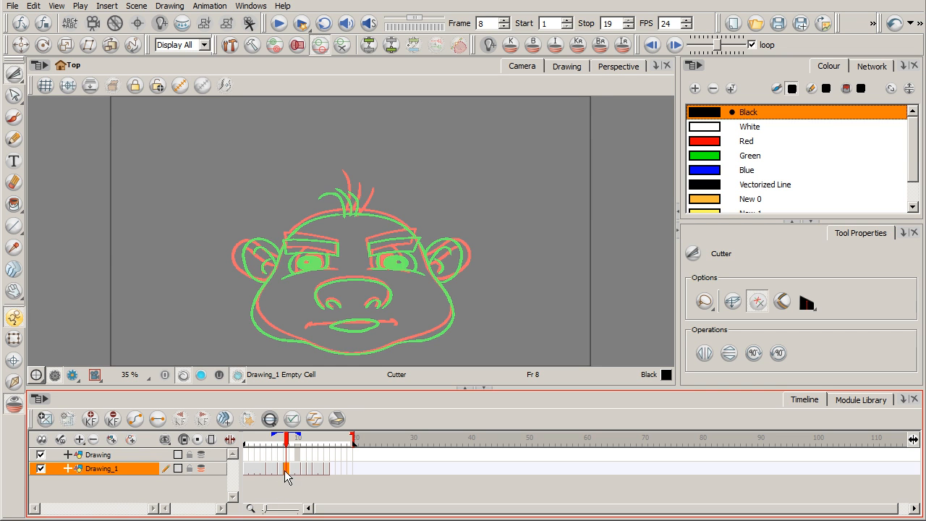
pyautogui.rightClick(288, 470)
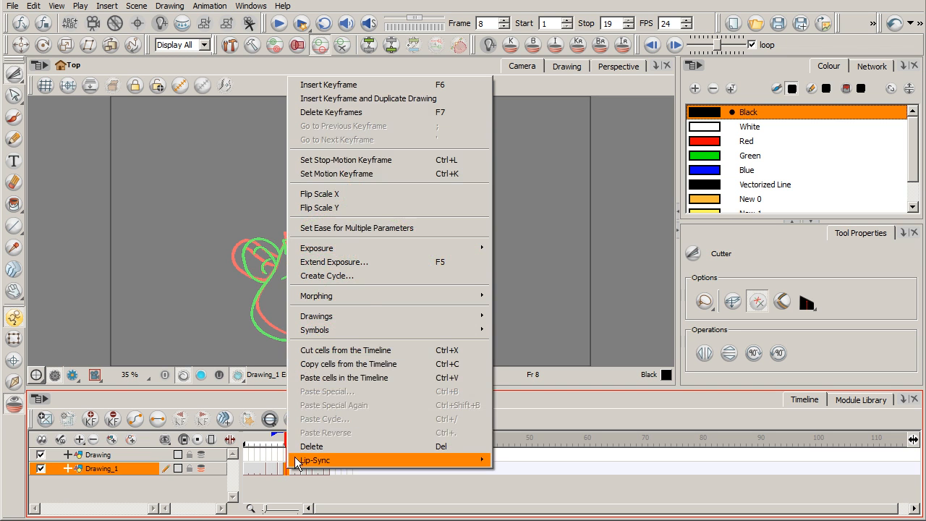
pyautogui.click(366, 261)
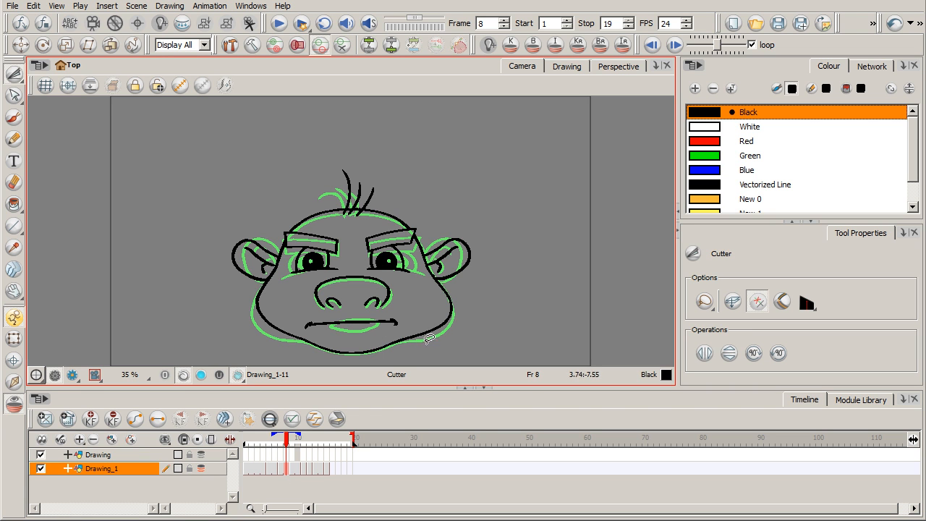
# Step: Squash the face drawing at frame 8 shorter and wider while keeping the chin in place, then disable onion skinning on Drawing_1
pyautogui.moveTo(347, 160)
pyautogui.mouseDown()
pyautogui.moveTo(293, 169)
pyautogui.moveTo(231, 214)
pyautogui.moveTo(218, 307)
pyautogui.moveTo(278, 353)
pyautogui.moveTo(363, 358)
pyautogui.moveTo(448, 338)
pyautogui.moveTo(475, 300)
pyautogui.moveTo(478, 235)
pyautogui.moveTo(435, 186)
pyautogui.moveTo(375, 163)
pyautogui.moveTo(346, 159)
pyautogui.moveTo(343, 188)
pyautogui.mouseUp()
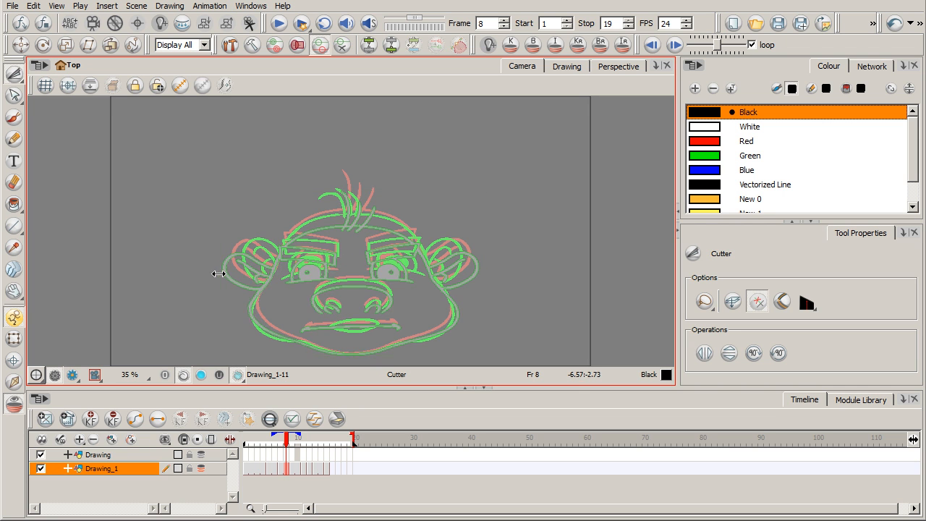
pyautogui.moveTo(483, 273); pyautogui.dragTo(486, 273)
pyautogui.moveTo(215, 273); pyautogui.dragTo(214, 273)
pyautogui.moveTo(350, 190); pyautogui.dragTo(350, 192)
pyautogui.click(201, 468)
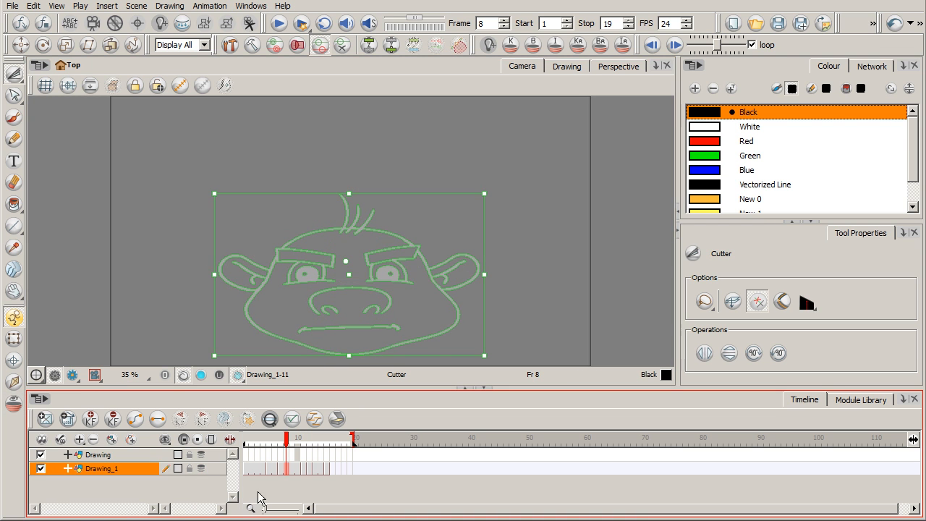
# Step: Compare the faces at frames 6 and 8, then select the frame 8 mouth with the Cutter and stretch it wider
pyautogui.click(280, 469)
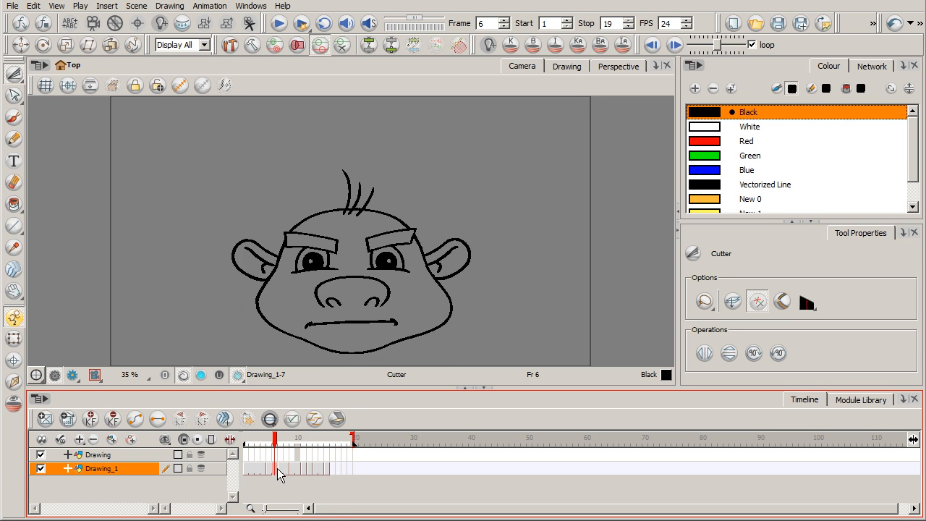
pyautogui.click(291, 469)
pyautogui.moveTo(281, 438)
pyautogui.mouseDown()
pyautogui.moveTo(255, 435)
pyautogui.moveTo(295, 438)
pyautogui.moveTo(253, 438)
pyautogui.moveTo(318, 439)
pyautogui.moveTo(288, 440)
pyautogui.mouseUp()
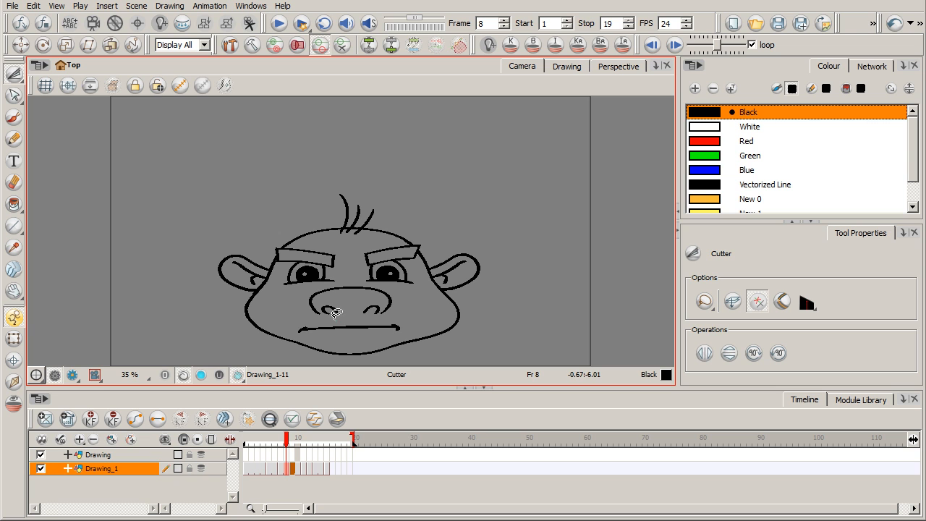
pyautogui.moveTo(295, 325)
pyautogui.mouseDown()
pyautogui.moveTo(397, 330)
pyautogui.moveTo(397, 312)
pyautogui.moveTo(349, 313)
pyautogui.moveTo(417, 326)
pyautogui.moveTo(290, 329)
pyautogui.mouseUp()
pyautogui.click(431, 298)
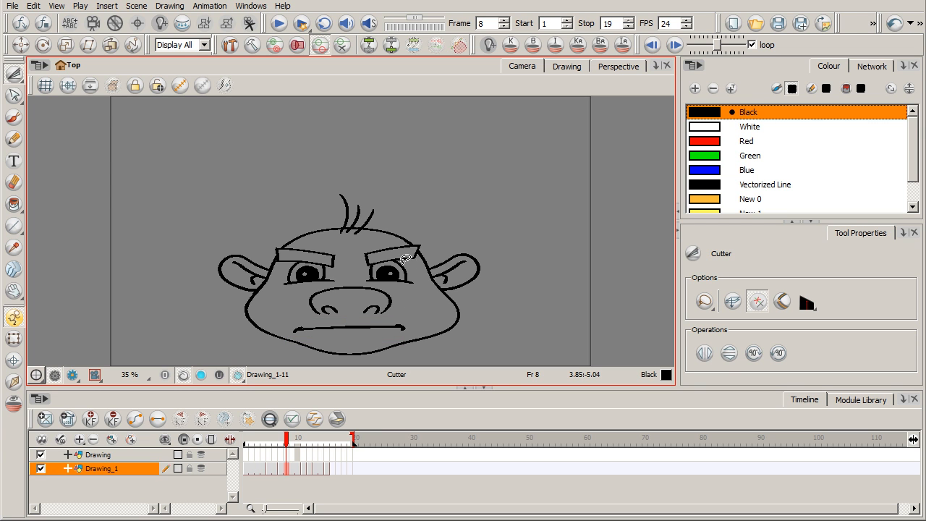
# Step: Replace both open eyes on the frame 8 face with tightly squinted lines using the Brush
pyautogui.click(14, 117)
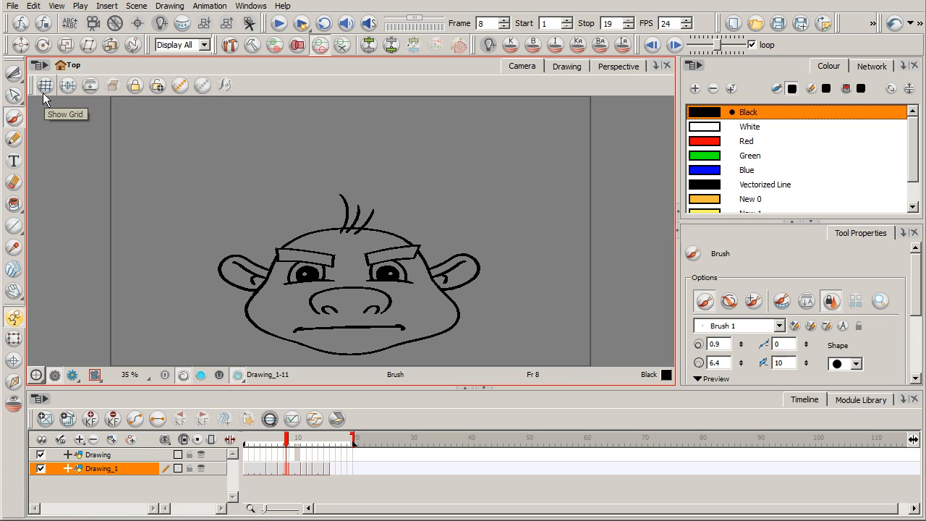
pyautogui.moveTo(385, 267); pyautogui.dragTo(416, 278)
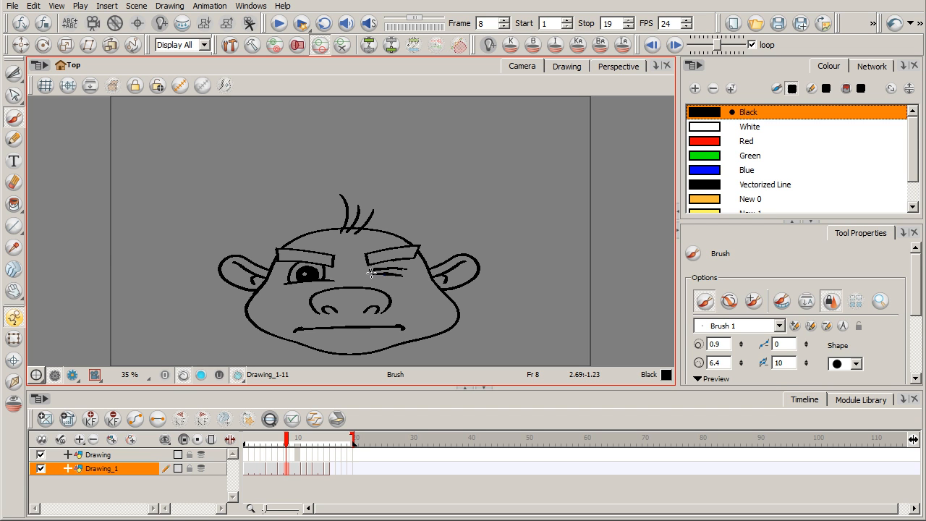
pyautogui.moveTo(290, 281)
pyautogui.mouseDown()
pyautogui.moveTo(318, 282)
pyautogui.moveTo(282, 284)
pyautogui.moveTo(321, 271)
pyautogui.mouseUp()
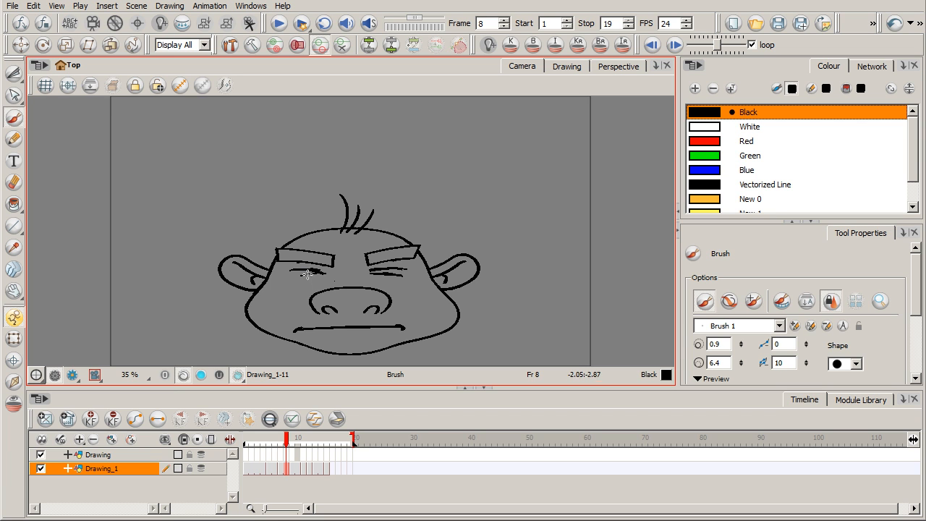
# Step: Cut out each eyebrow on the frame 8 face and rotate its inner end downward for a stronger frown
pyautogui.hotkey('alt', 't')
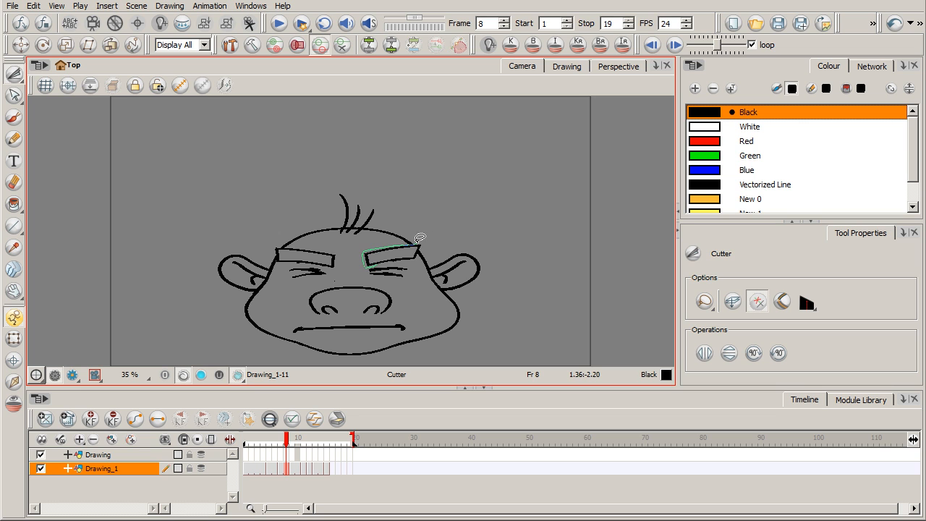
pyautogui.moveTo(415, 258)
pyautogui.mouseDown()
pyautogui.moveTo(388, 251)
pyautogui.moveTo(406, 266)
pyautogui.moveTo(425, 239)
pyautogui.moveTo(404, 259)
pyautogui.mouseUp()
pyautogui.click(341, 263)
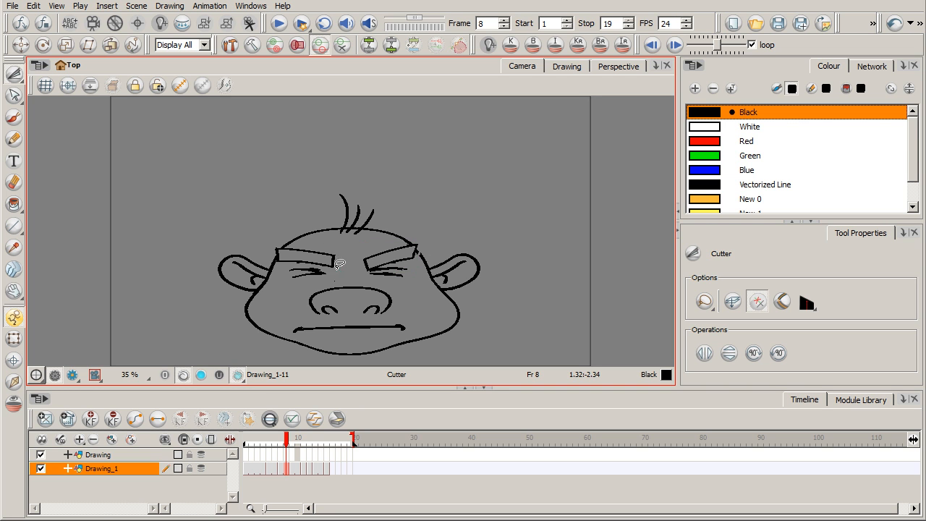
pyautogui.moveTo(308, 241)
pyautogui.mouseDown()
pyautogui.moveTo(332, 244)
pyautogui.moveTo(338, 262)
pyautogui.moveTo(355, 245)
pyautogui.moveTo(320, 271)
pyautogui.mouseUp()
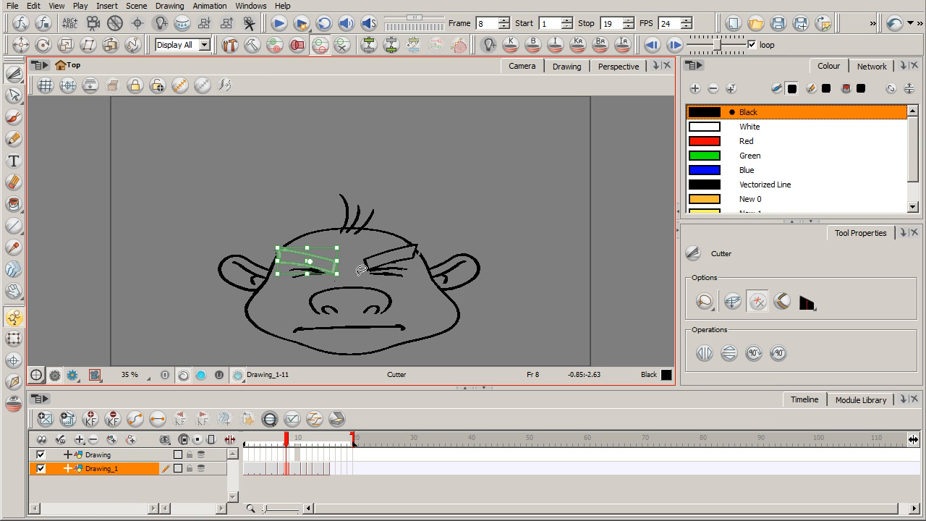
pyautogui.click(361, 270)
# Step: Shift the Drawing_1 cells from frame 12 one frame later and clear frame 12 to open a one-frame gap
pyautogui.moveTo(285, 443)
pyautogui.mouseDown()
pyautogui.moveTo(251, 445)
pyautogui.moveTo(310, 448)
pyautogui.moveTo(293, 440)
pyautogui.moveTo(304, 441)
pyautogui.mouseUp()
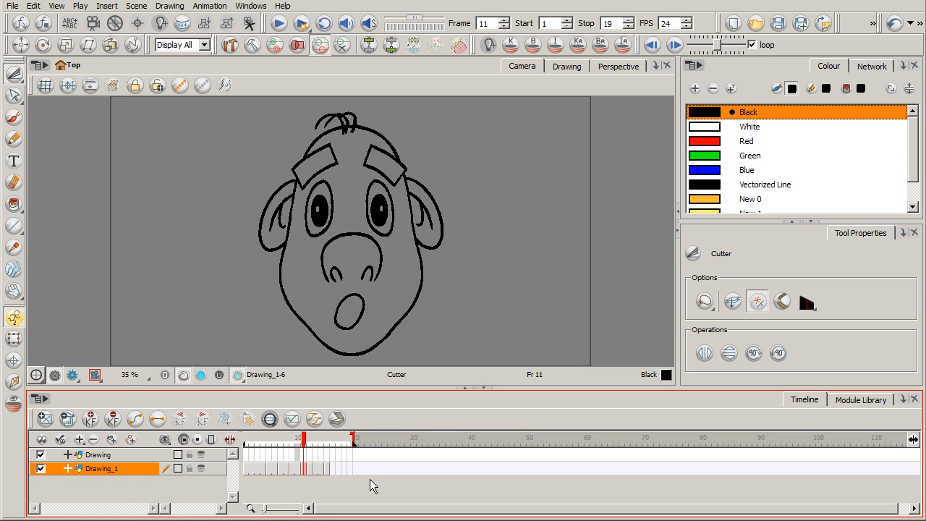
pyautogui.click(308, 468)
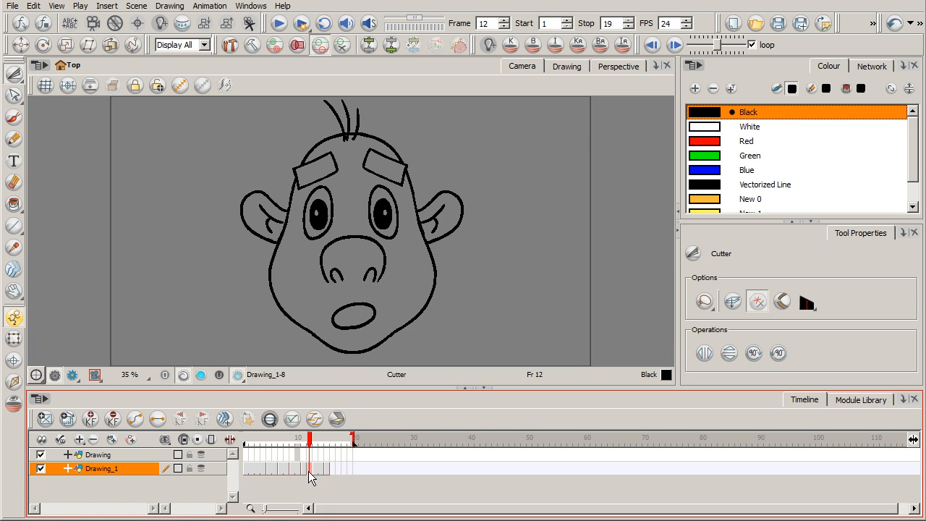
pyautogui.moveTo(309, 471); pyautogui.dragTo(315, 476)
pyautogui.click(304, 446)
pyautogui.click(311, 446)
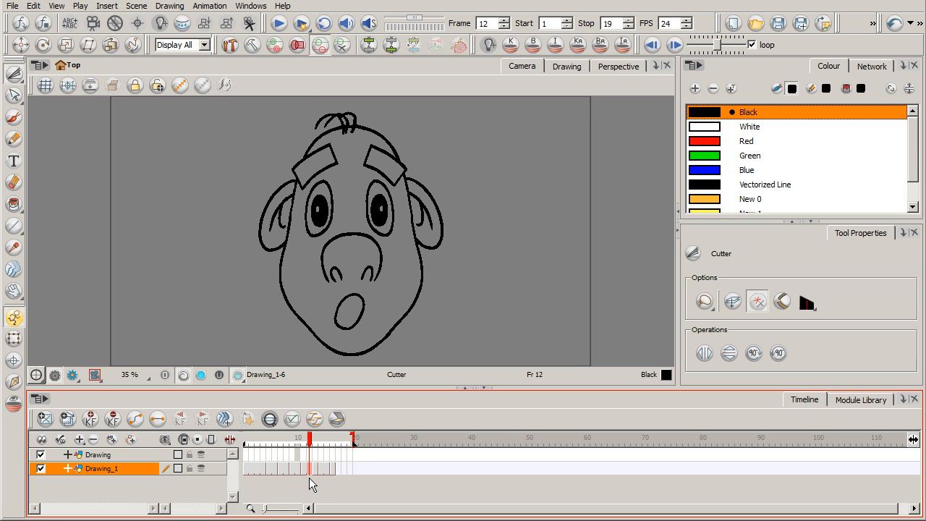
pyautogui.press('Delete')
# Step: Copy the entire stretched face from frame 11 with the Cutter and paste it into frame 12
pyautogui.click(306, 474)
pyautogui.moveTo(392, 351)
pyautogui.mouseDown()
pyautogui.moveTo(254, 315)
pyautogui.moveTo(465, 268)
pyautogui.moveTo(421, 317)
pyautogui.mouseUp()
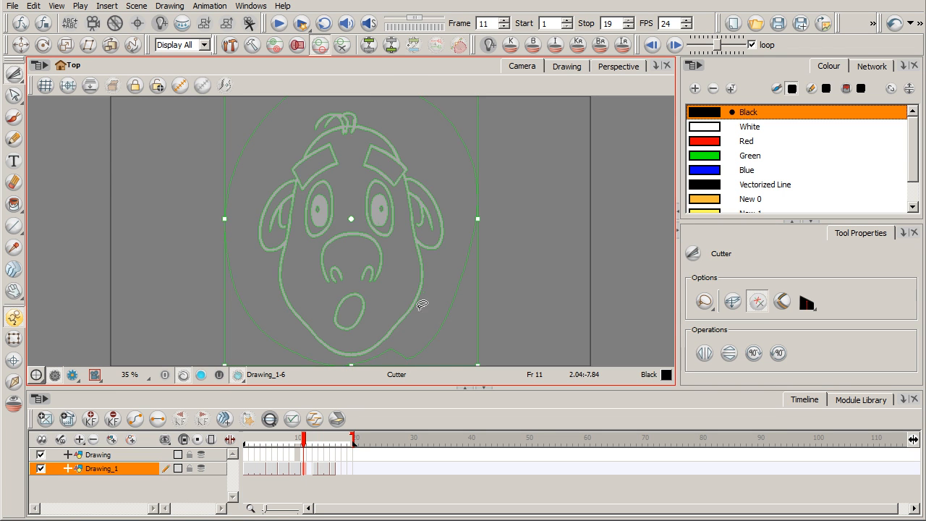
pyautogui.click(310, 469)
pyautogui.hotkey('ctrl', 'v')
# Step: Select the face at frame 12 and stretch it taller while narrowing it from both sides
pyautogui.moveTo(423, 329)
pyautogui.mouseDown()
pyautogui.moveTo(358, 356)
pyautogui.moveTo(253, 171)
pyautogui.moveTo(407, 98)
pyautogui.moveTo(438, 301)
pyautogui.mouseUp()
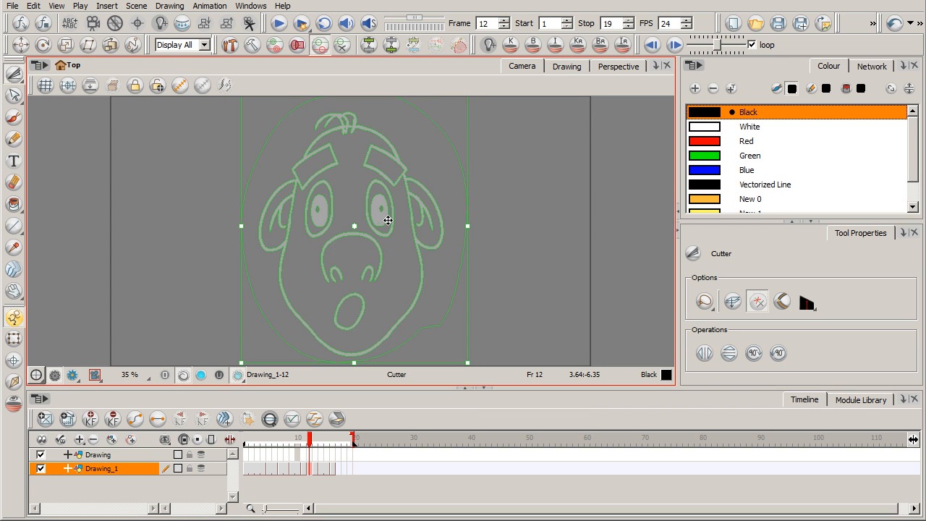
pyautogui.scroll(-1, 425, 230)
pyautogui.scroll(-1, 391, 159)
pyautogui.moveTo(354, 129)
pyautogui.mouseDown()
pyautogui.moveTo(353, 120)
pyautogui.moveTo(351, 128)
pyautogui.mouseUp()
pyautogui.moveTo(420, 230); pyautogui.dragTo(413, 229)
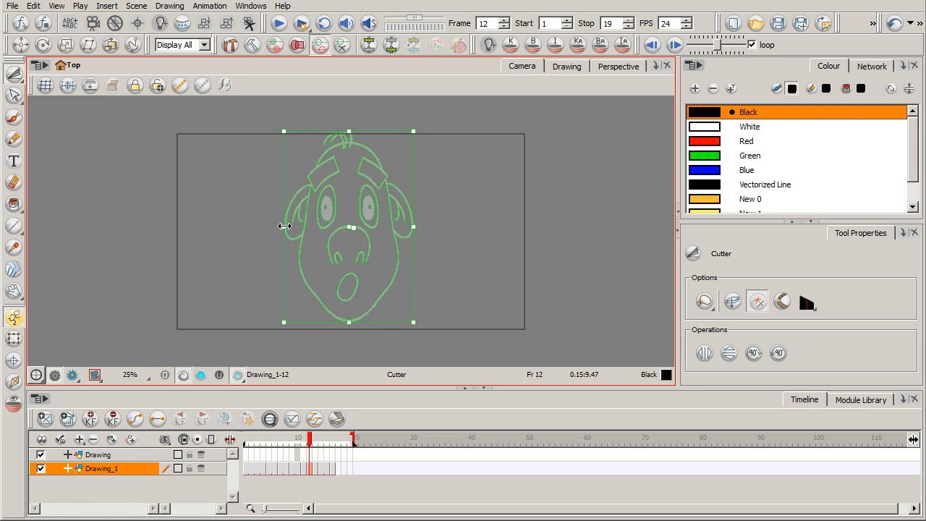
pyautogui.moveTo(288, 227); pyautogui.dragTo(289, 227)
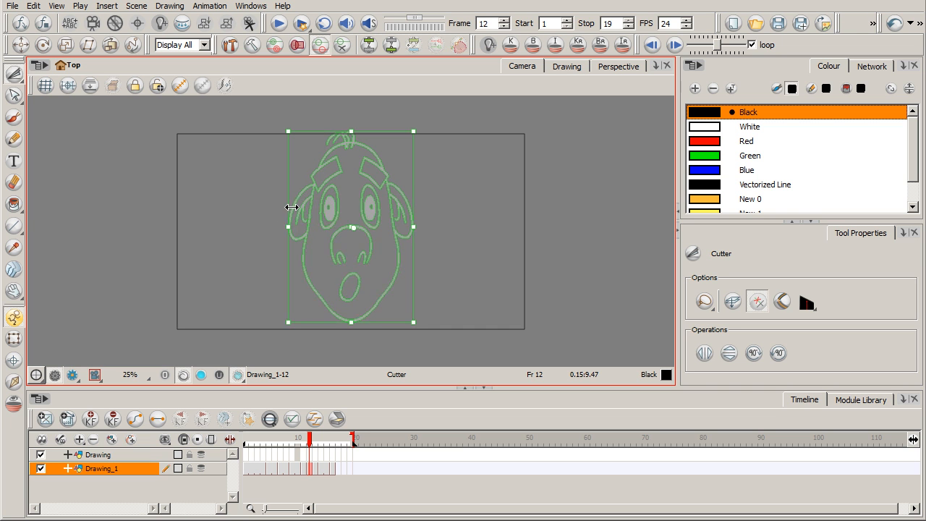
pyautogui.press('Escape')
# Step: Cut out the left eyebrow of the frame 12 face and rotate it to a steeper angle
pyautogui.press('2')
pyautogui.press('2')
pyautogui.hotkey('alt', 'b')
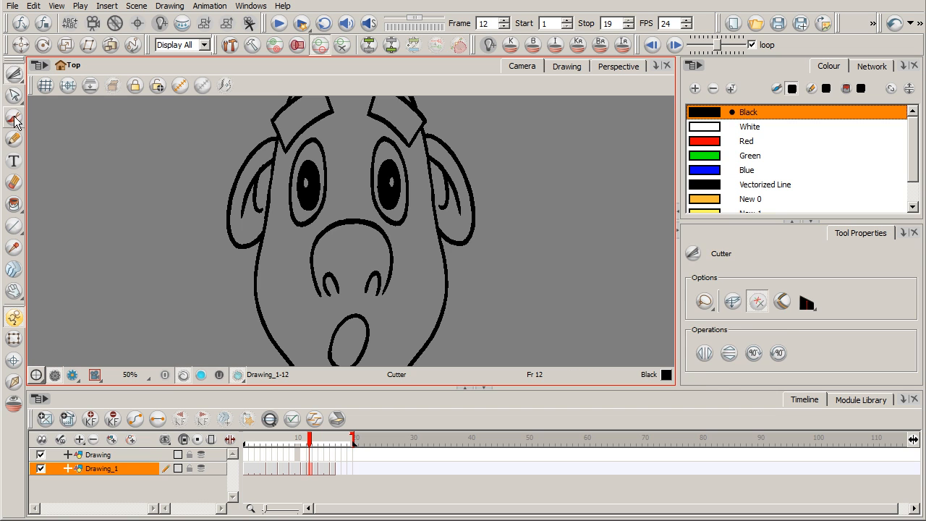
pyautogui.press('space')
pyautogui.moveTo(395, 335)
pyautogui.mouseDown()
pyautogui.moveTo(403, 305)
pyautogui.moveTo(407, 364)
pyautogui.mouseUp()
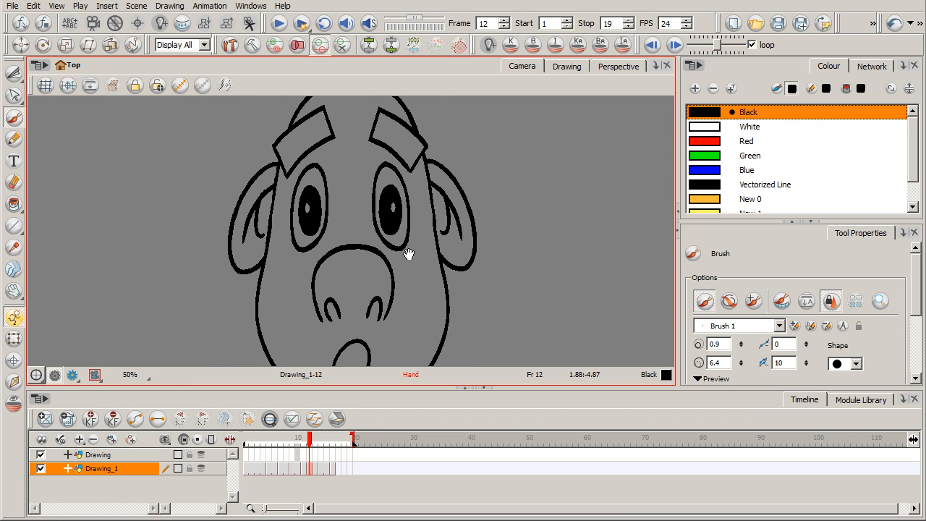
pyautogui.moveTo(403, 277); pyautogui.dragTo(395, 333)
pyautogui.click(16, 97)
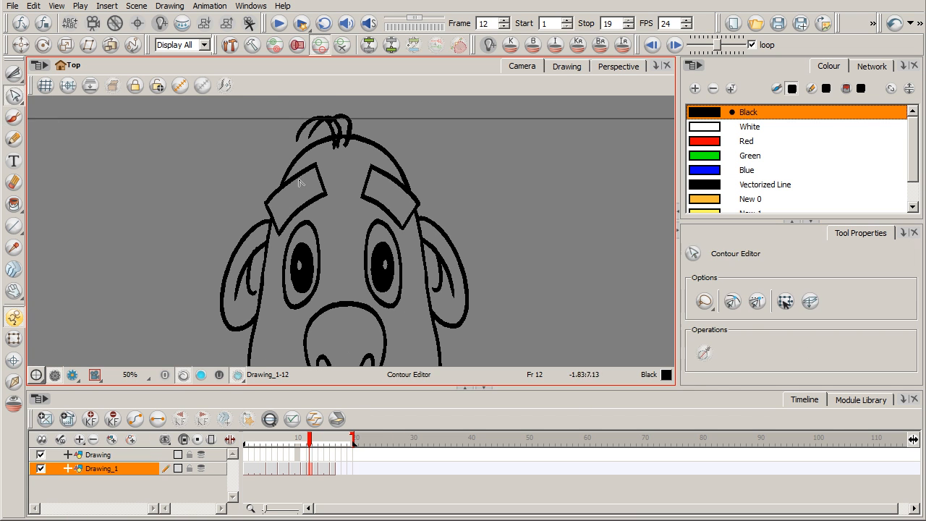
pyautogui.click(16, 77)
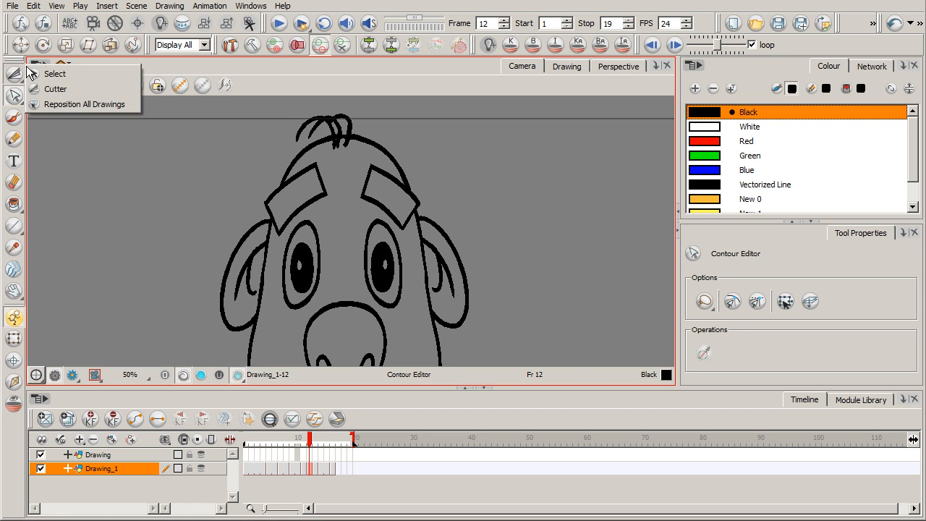
pyautogui.click(35, 89)
pyautogui.moveTo(291, 224)
pyautogui.mouseDown()
pyautogui.moveTo(264, 198)
pyautogui.moveTo(307, 160)
pyautogui.moveTo(328, 159)
pyautogui.moveTo(328, 198)
pyautogui.moveTo(293, 219)
pyautogui.mouseUp()
pyautogui.moveTo(341, 250); pyautogui.dragTo(346, 238)
pyautogui.click(322, 319)
# Step: Rotate the right eyebrow of the frame 12 face to match the steeper left one
pyautogui.moveTo(364, 206)
pyautogui.mouseDown()
pyautogui.moveTo(358, 193)
pyautogui.moveTo(374, 154)
pyautogui.moveTo(426, 200)
pyautogui.moveTo(419, 212)
pyautogui.moveTo(370, 210)
pyautogui.mouseUp()
pyautogui.moveTo(433, 159); pyautogui.dragTo(437, 167)
pyautogui.click(439, 158)
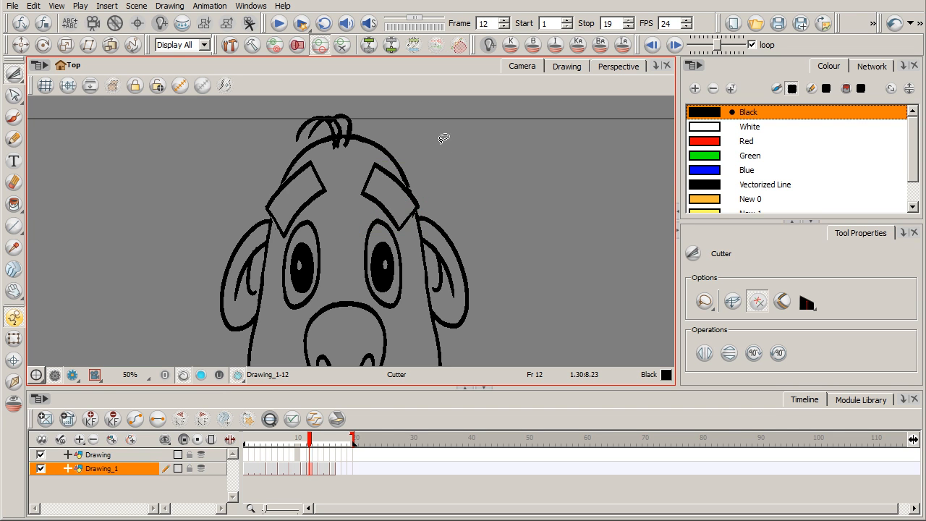
# Step: Select the open mouth on the frame 12 face with the Cutter and stretch it taller
pyautogui.press('space')
pyautogui.moveTo(408, 275)
pyautogui.mouseDown()
pyautogui.moveTo(444, 215)
pyautogui.moveTo(447, 186)
pyautogui.mouseUp()
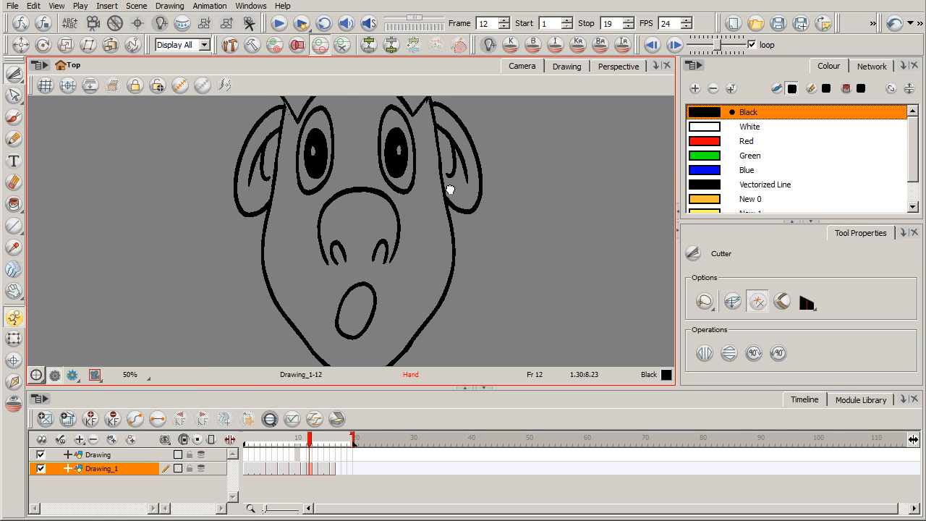
pyautogui.moveTo(364, 275)
pyautogui.mouseDown()
pyautogui.moveTo(348, 352)
pyautogui.moveTo(386, 258)
pyautogui.moveTo(384, 278)
pyautogui.moveTo(393, 280)
pyautogui.moveTo(389, 263)
pyautogui.mouseUp()
pyautogui.moveTo(358, 341); pyautogui.dragTo(356, 344)
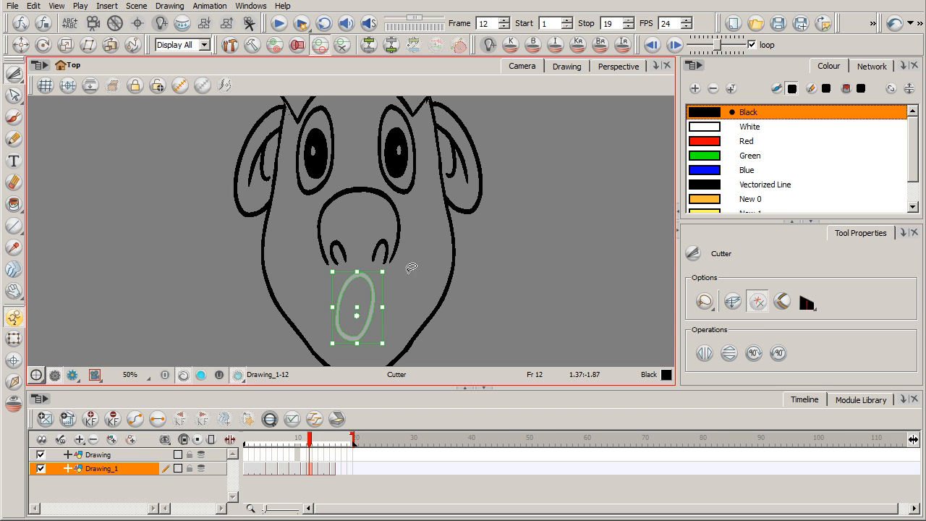
pyautogui.press('1')
pyautogui.click(434, 281)
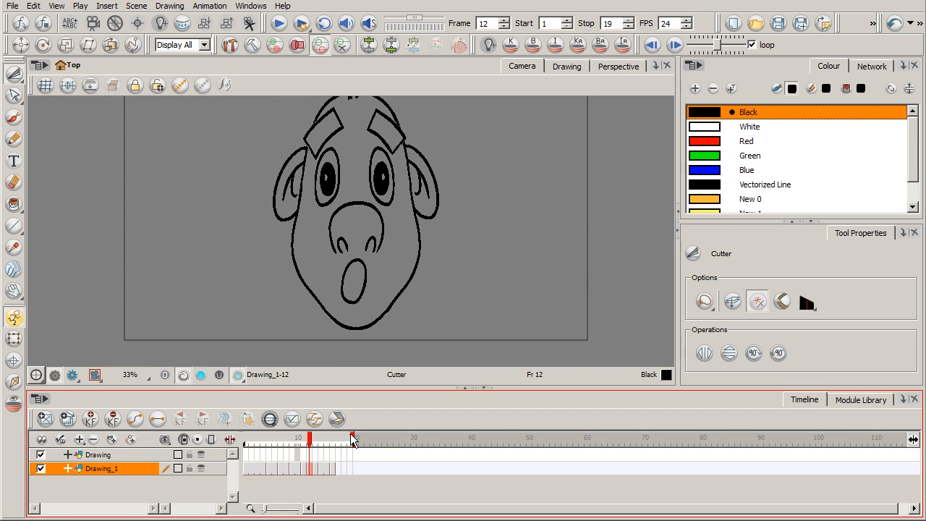
# Step: Set the stop frame to 16 and scrub through the timeline back to its start
pyautogui.moveTo(353, 440); pyautogui.dragTo(335, 440)
pyautogui.press('space')
pyautogui.moveTo(452, 243); pyautogui.dragTo(441, 285)
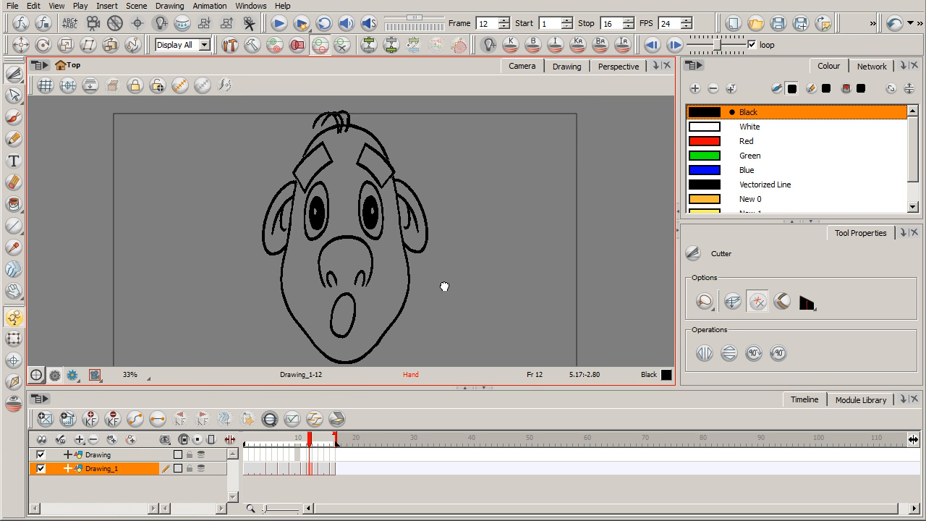
pyautogui.moveTo(307, 439)
pyautogui.mouseDown()
pyautogui.moveTo(275, 447)
pyautogui.moveTo(325, 436)
pyautogui.moveTo(250, 434)
pyautogui.moveTo(326, 434)
pyautogui.mouseUp()
pyautogui.moveTo(265, 438); pyautogui.dragTo(246, 438)
pyautogui.click(266, 377)
# Step: Play the 16-frame face animation several times to review the added squash and stretch poses
pyautogui.click(278, 24)
pyautogui.click(285, 26)
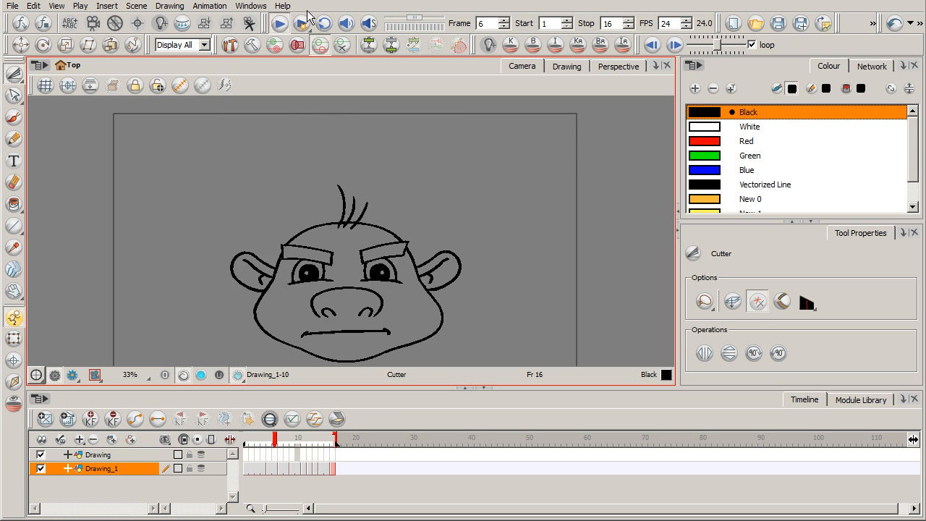
pyautogui.click(279, 25)
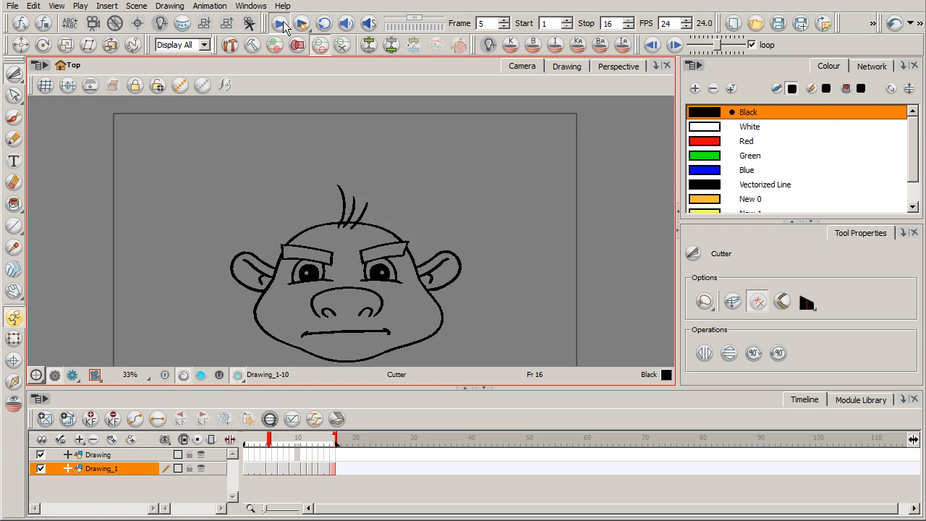
pyautogui.click(279, 25)
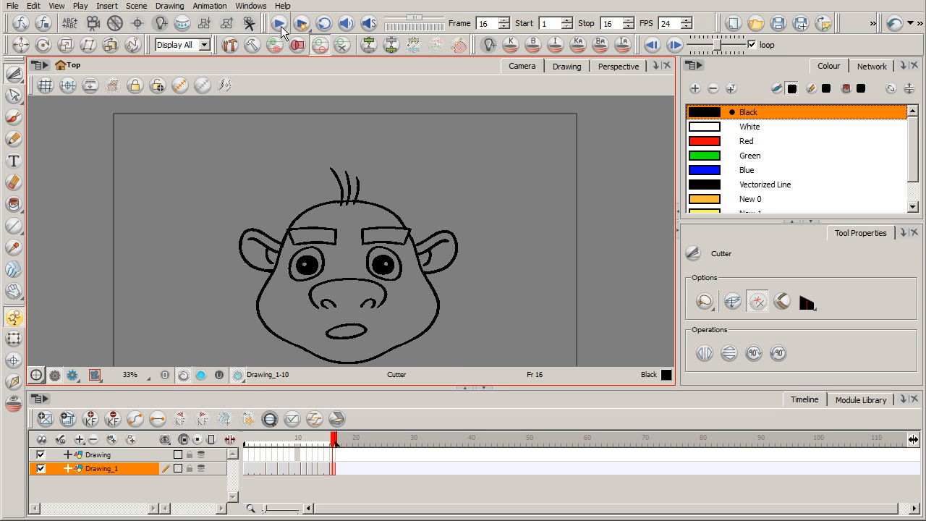
pyautogui.click(280, 26)
pyautogui.click(279, 25)
pyautogui.click(281, 26)
# Step: Compare the exaggerated squash at frame 8 with the original pose at frame 6, then return to frame 1
pyautogui.moveTo(272, 438)
pyautogui.mouseDown()
pyautogui.moveTo(249, 436)
pyautogui.moveTo(309, 438)
pyautogui.moveTo(286, 438)
pyautogui.mouseUp()
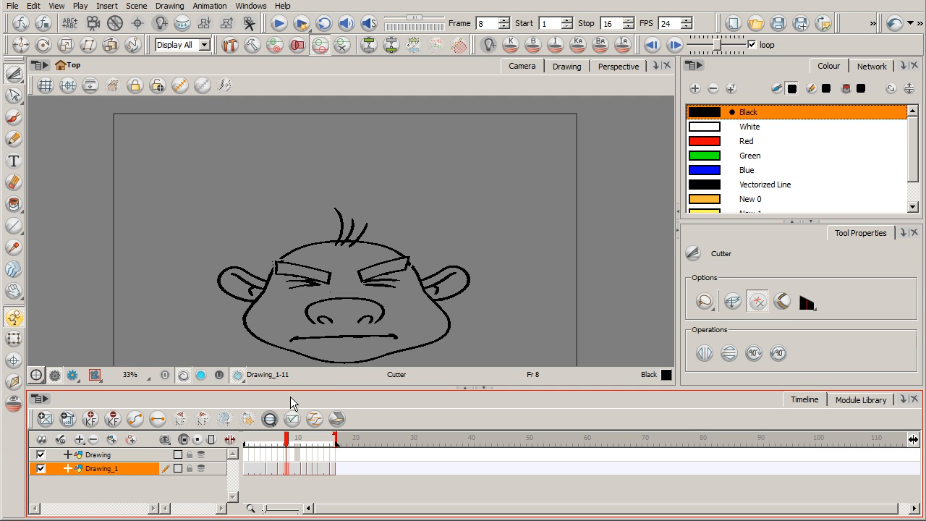
pyautogui.moveTo(290, 440)
pyautogui.mouseDown()
pyautogui.moveTo(270, 439)
pyautogui.moveTo(322, 440)
pyautogui.moveTo(256, 432)
pyautogui.moveTo(327, 439)
pyautogui.moveTo(274, 439)
pyautogui.mouseUp()
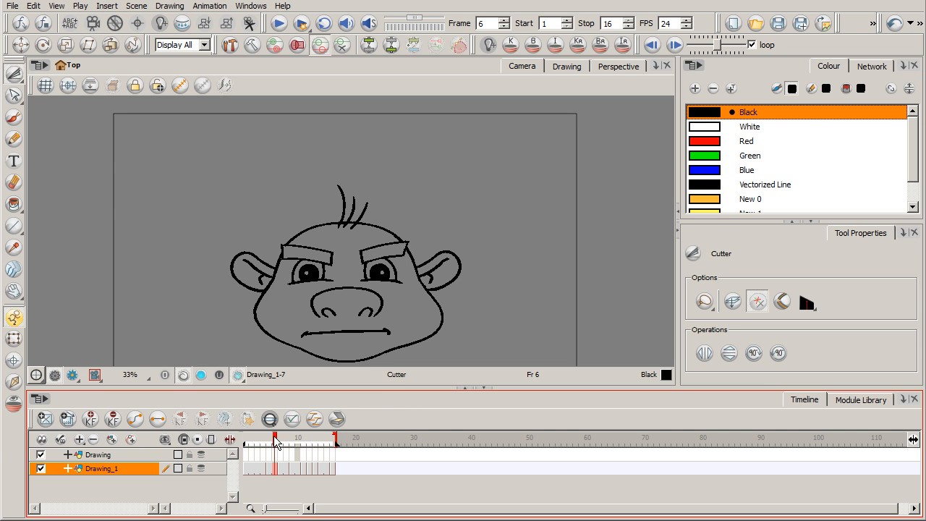
pyautogui.click(251, 438)
pyautogui.moveTo(251, 437)
pyautogui.mouseDown()
pyautogui.moveTo(333, 438)
pyautogui.moveTo(247, 436)
pyautogui.mouseUp()
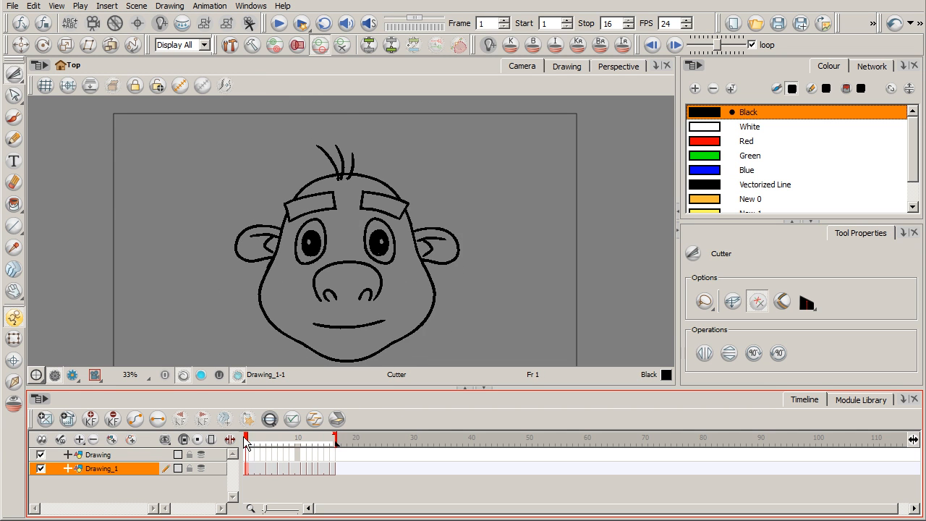